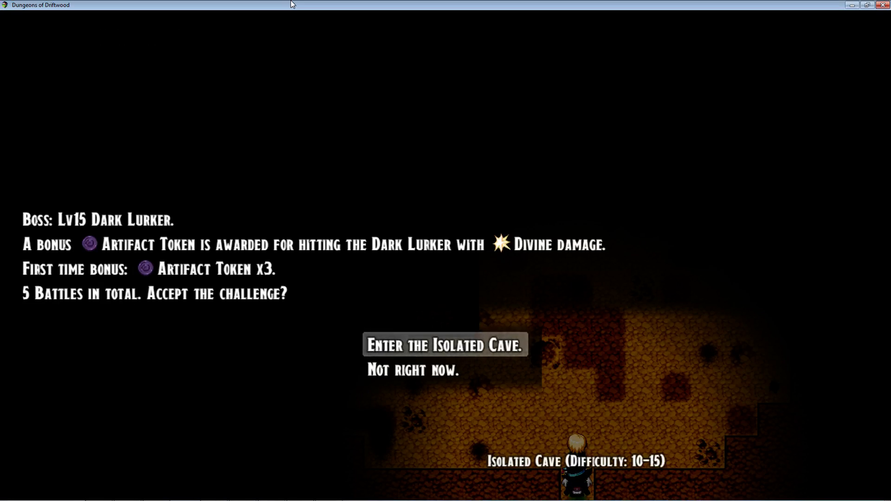
# - Enter the Isolated Cave challenge and order Stormy's Ice Beam limit burst against all the dark bats
pyautogui.press('Return')
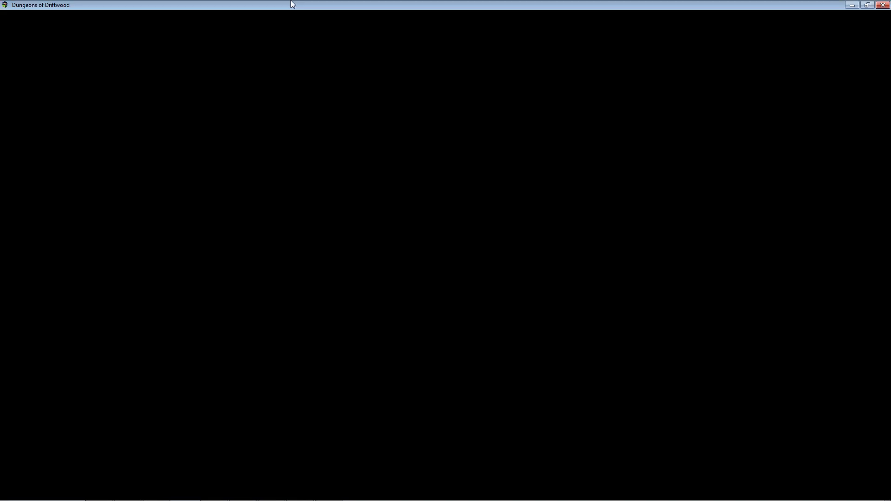
pyautogui.press('Down')
pyautogui.press('Return')
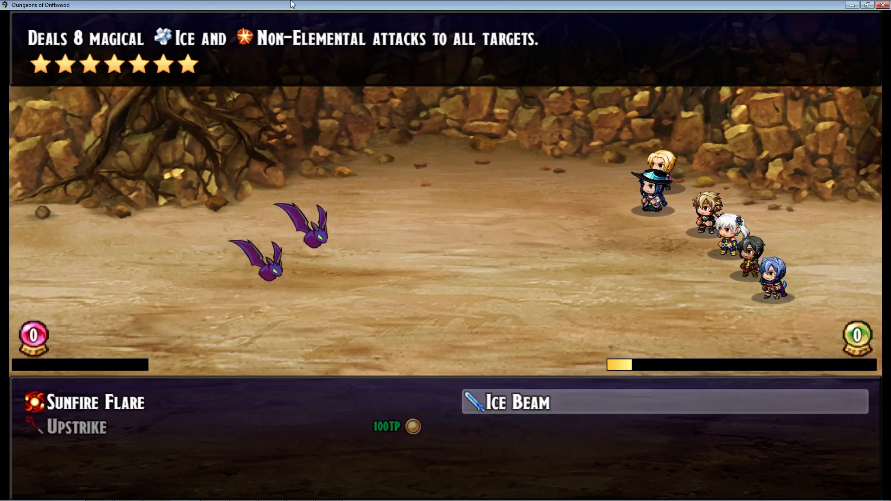
pyautogui.press('Return')
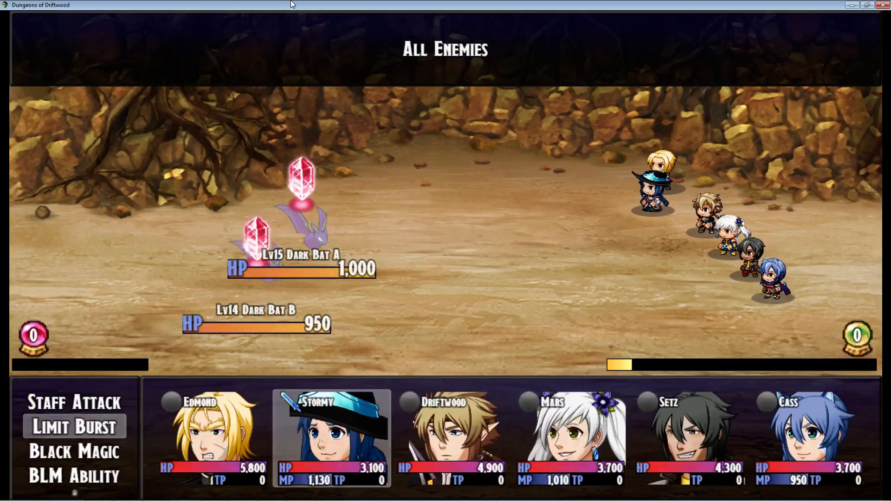
pyautogui.press('Return')
# - Advance past the remaining party members' commands so the first battle's turn plays out
pyautogui.press('Return')
pyautogui.press('Return')
pyautogui.press('Return')
pyautogui.press('Return')
pyautogui.press('Return')
pyautogui.press('Return')
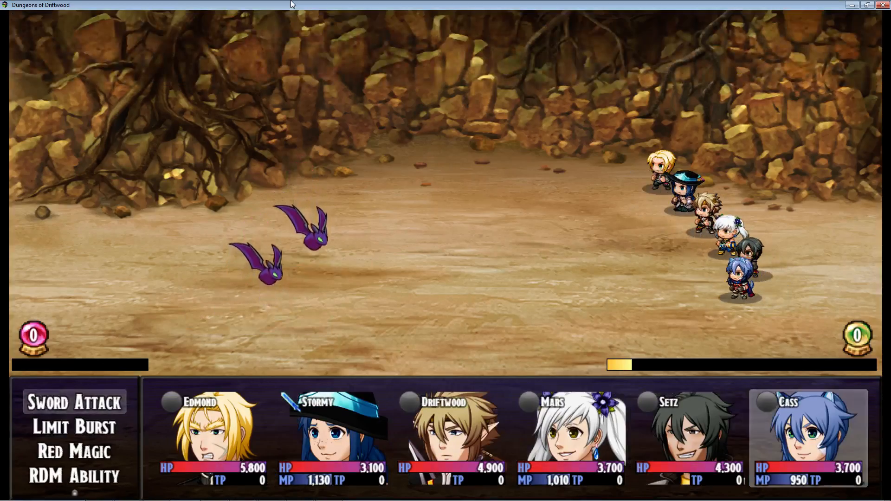
pyautogui.press('Return')
pyautogui.press('Return')
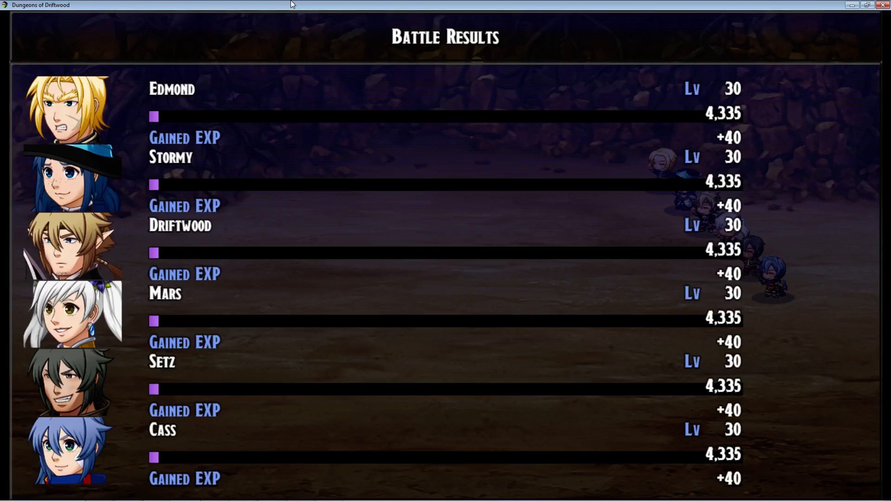
# - Dismiss the first battle's results, JP and spoils screens to continue the challenge
pyautogui.press('Return')
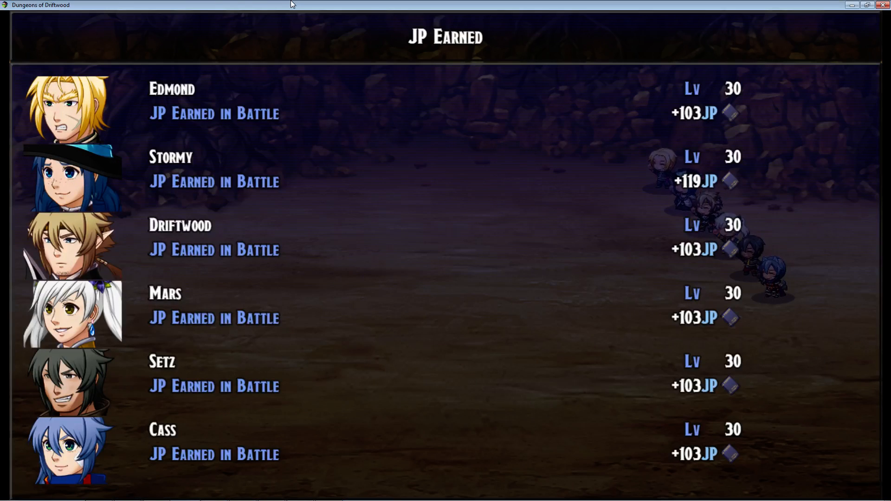
pyautogui.press('Return')
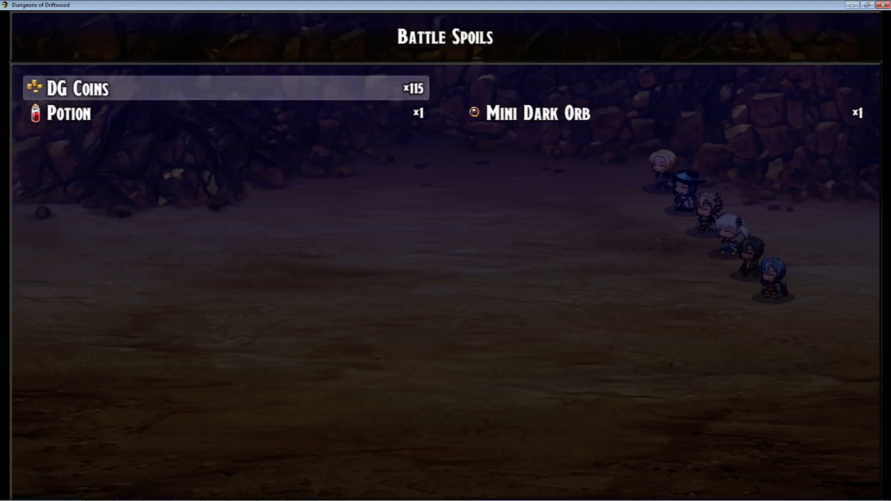
pyautogui.press('Return')
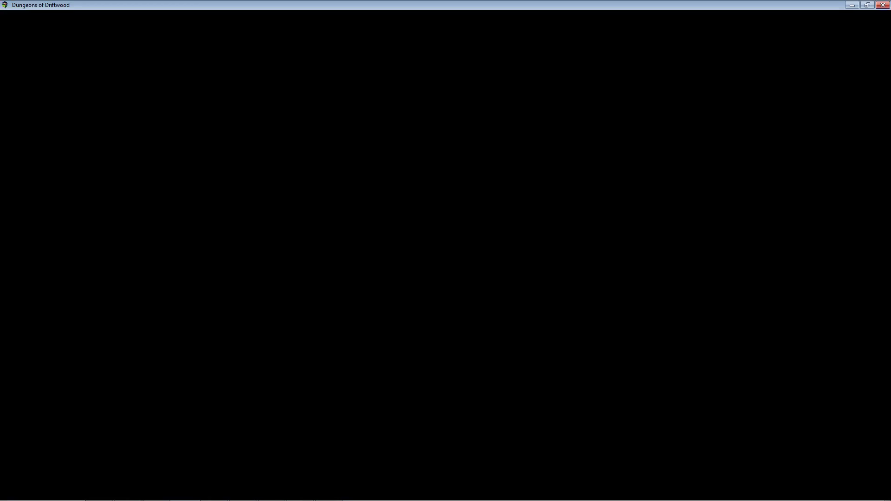
# - Order Stormy's Ice Beam against all enemies in the second battle and pass over the other party members
pyautogui.press('Right')
pyautogui.press('Down')
pyautogui.press('Return')
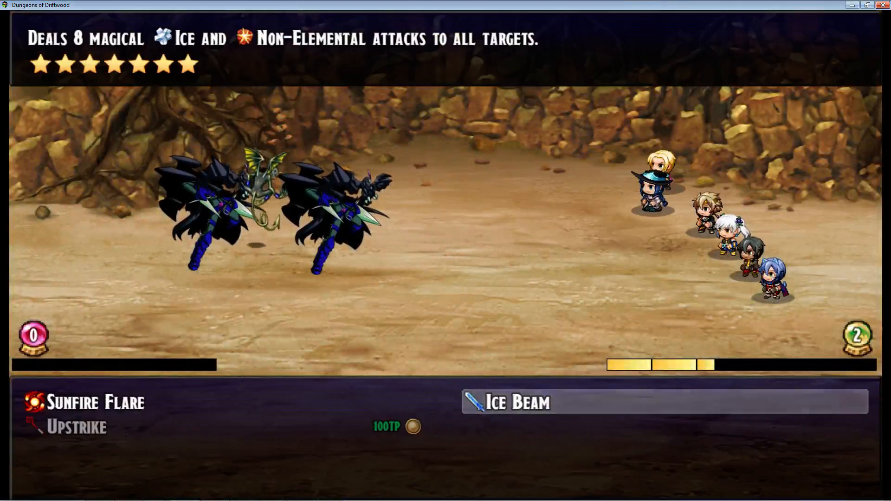
pyautogui.press('Return')
pyautogui.press('Return')
pyautogui.press('Right')
pyautogui.press('Right')
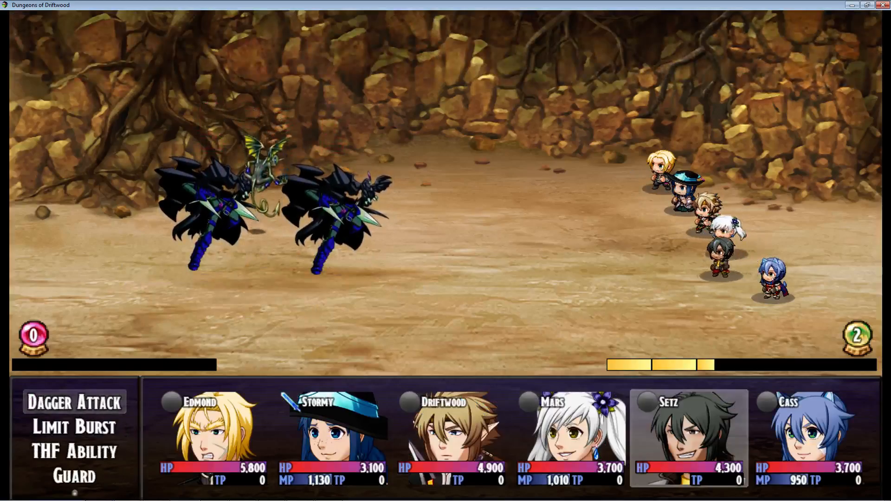
pyautogui.press('Right')
pyautogui.press('Right')
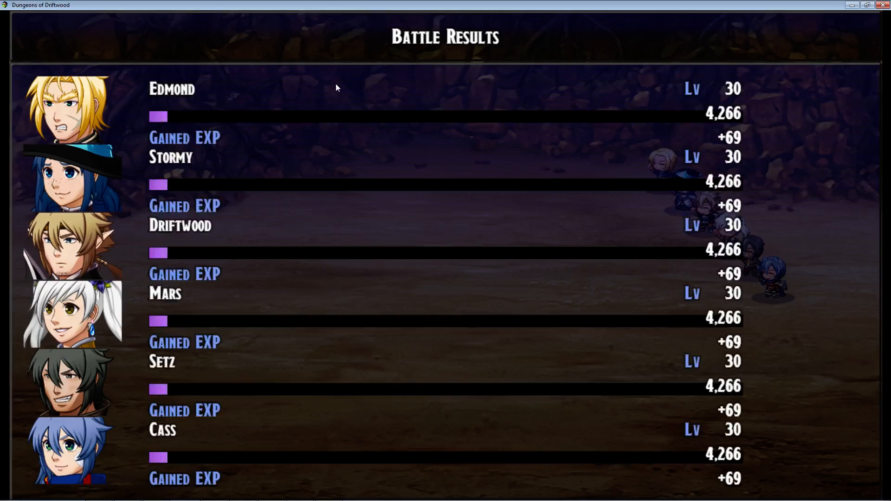
# - Go through the second battle's results and spoils and proceed to the third battle
pyautogui.press('Return')
pyautogui.press('Return')
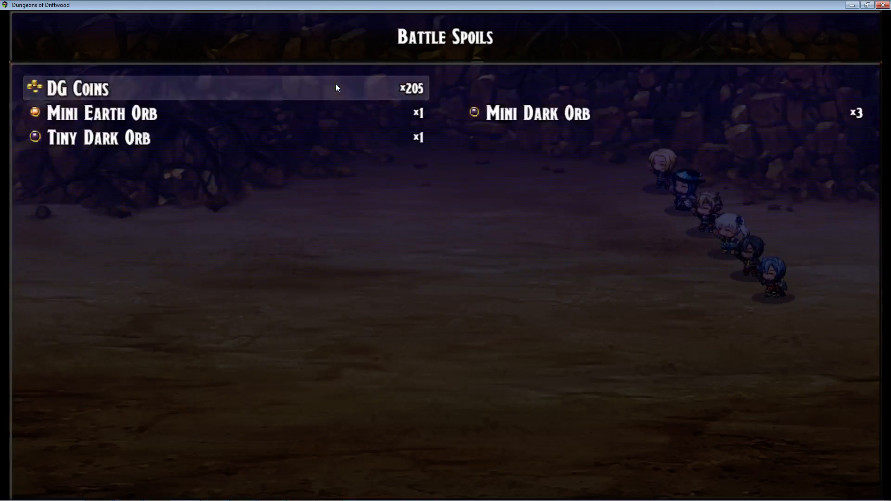
pyautogui.press('Return')
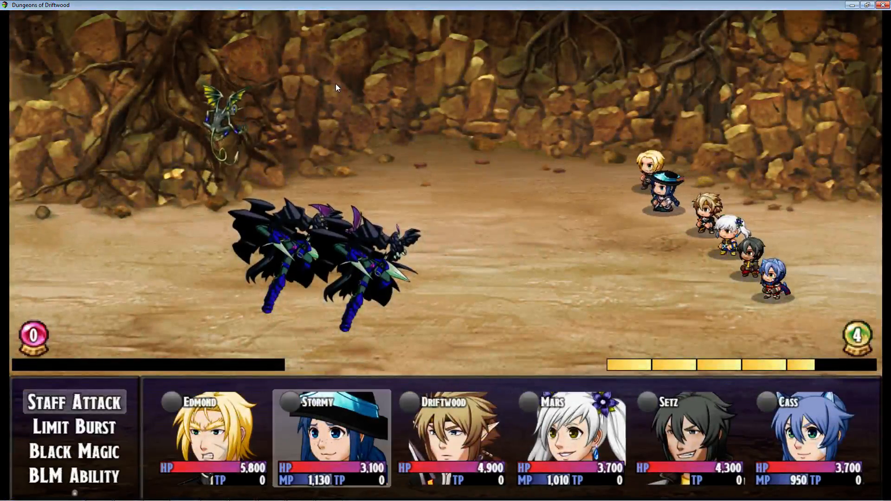
# - Order Stormy's Ice Beam against all enemies in the third battle and skip the remaining party members' commands
pyautogui.press('Down')
pyautogui.press('Return')
pyautogui.press('Return')
pyautogui.press('Return')
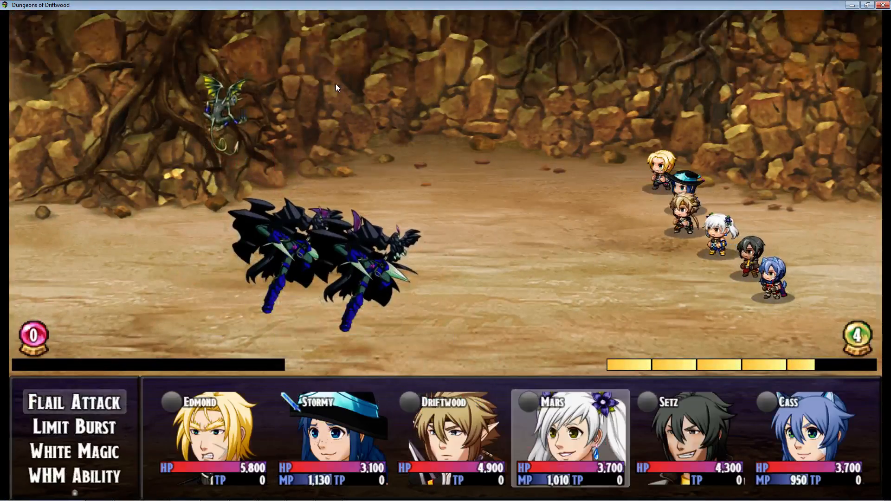
pyautogui.press('Right')
pyautogui.press('Right')
pyautogui.press('Right')
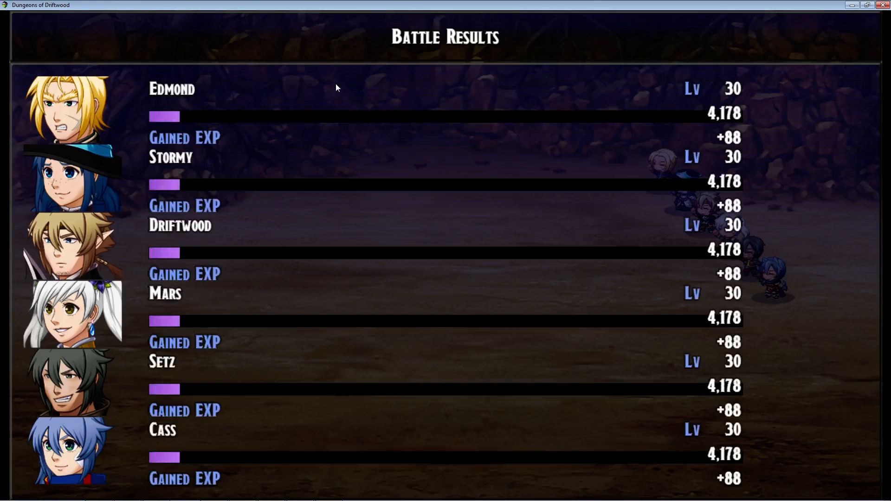
# - Close the third battle's results and spoils and move on to the fourth battle
pyautogui.press('Return')
pyautogui.press('Return')
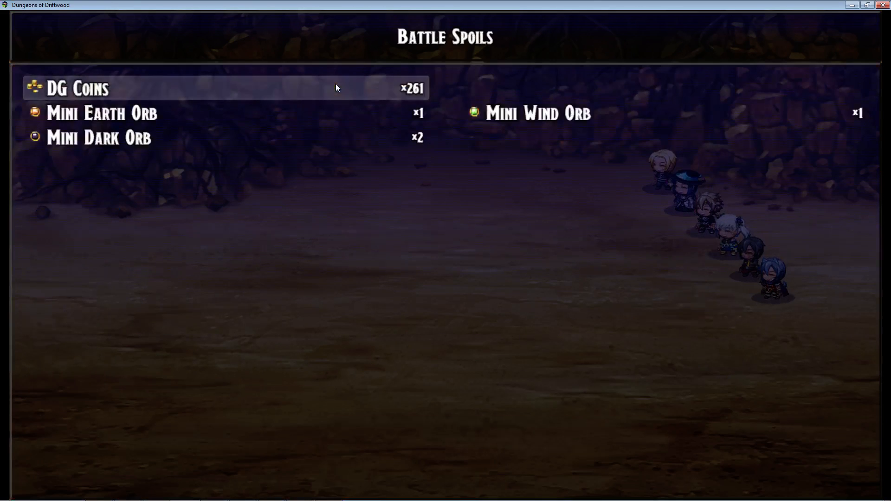
pyautogui.press('Return')
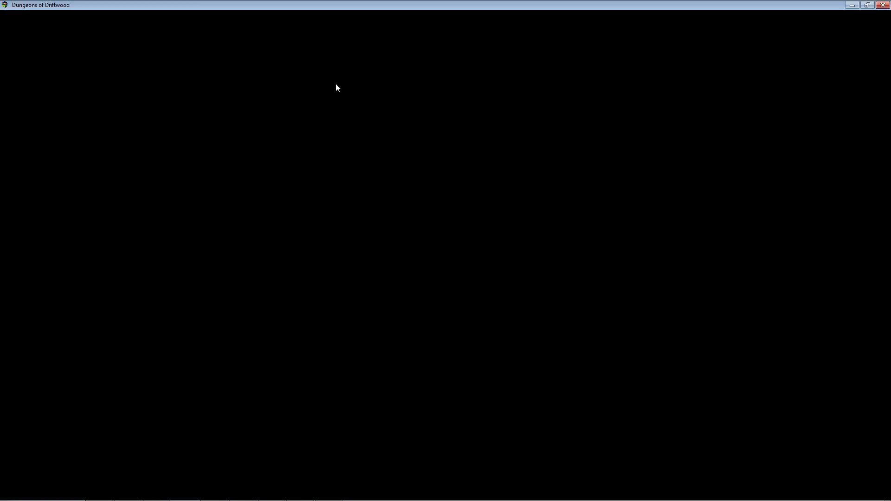
# - Use Stormy's Ice Beam on all enemies in the fourth battle and run through the other party members' turns
pyautogui.press('Return')
pyautogui.press('Return')
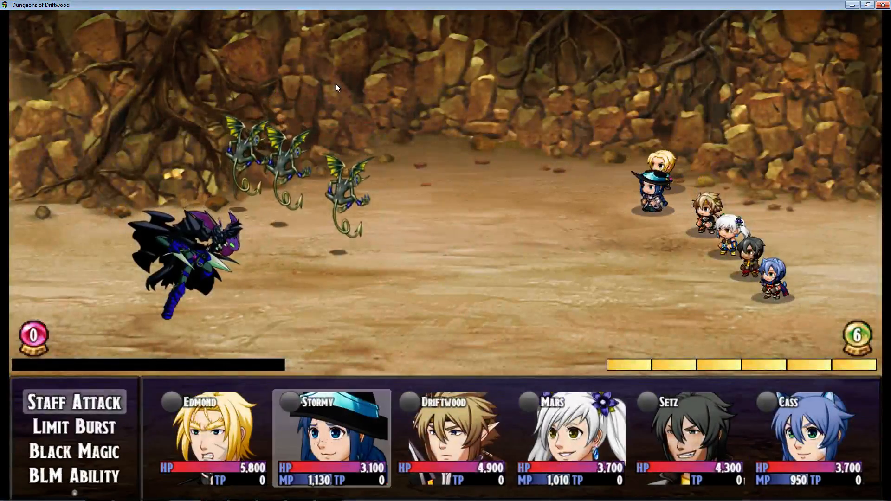
pyautogui.press('Down')
pyautogui.press('Return')
pyautogui.press('Return')
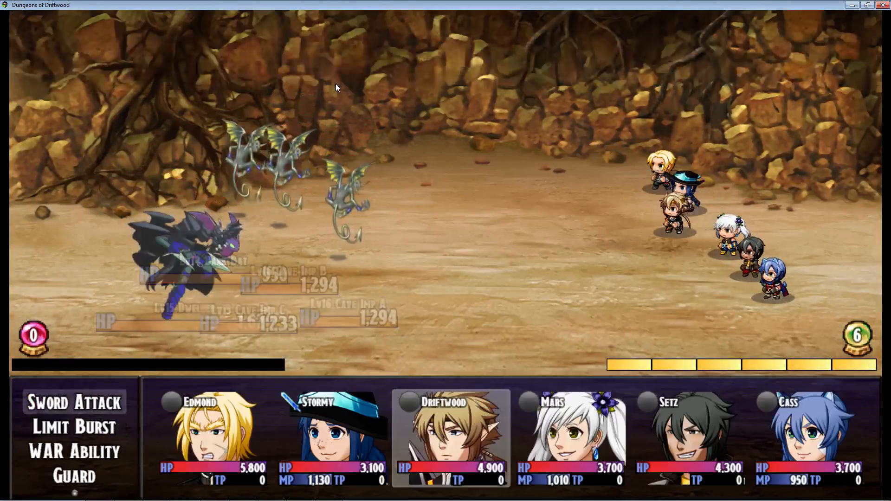
pyautogui.press('Return')
pyautogui.press('Return')
pyautogui.press('Return')
pyautogui.press('Return')
pyautogui.press('Return')
pyautogui.press('Return')
pyautogui.press('Return')
pyautogui.press('Return')
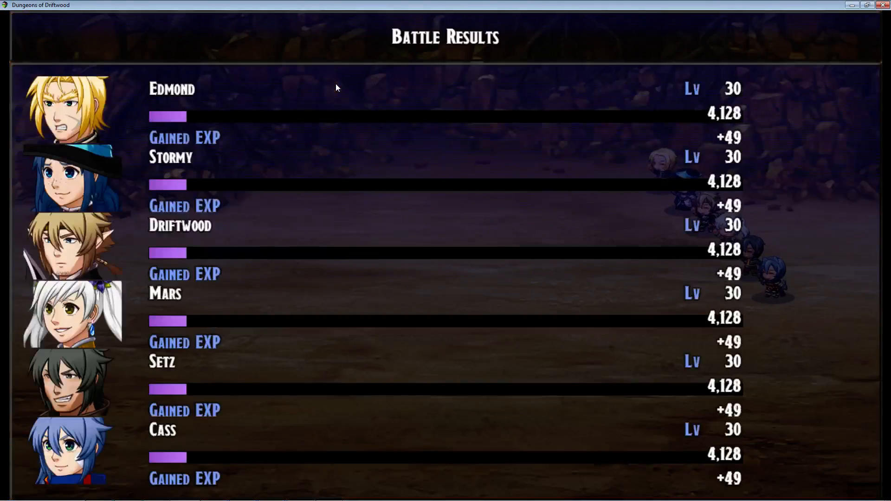
# - Dismiss the fourth battle's results, JP and spoils to reach the boss battle
pyautogui.press('Return')
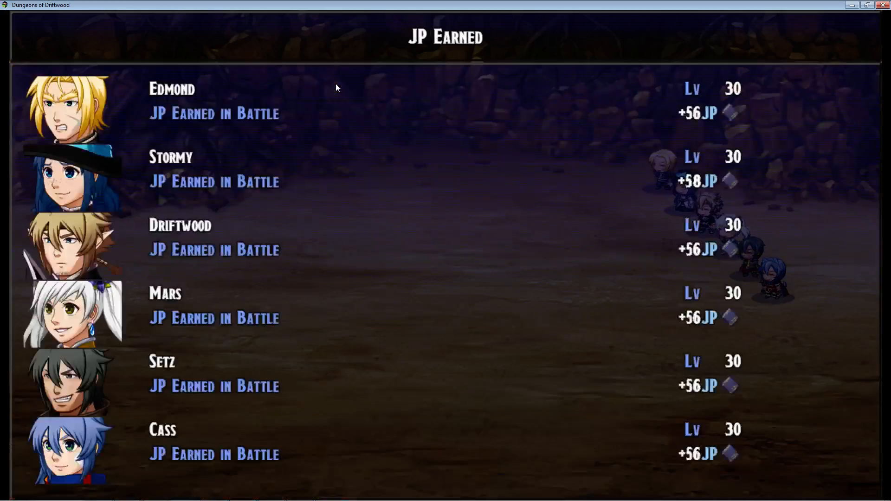
pyautogui.press('Return')
pyautogui.press('Return')
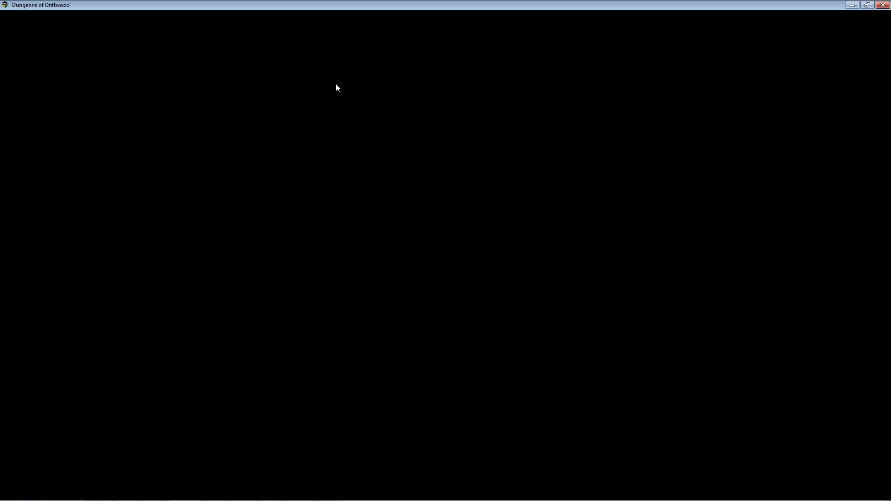
# - Order Stormy's Ice Beam against the Dark Lurker boss and pass over the remaining party members
pyautogui.press('Down')
pyautogui.press('Return')
pyautogui.press('Right')
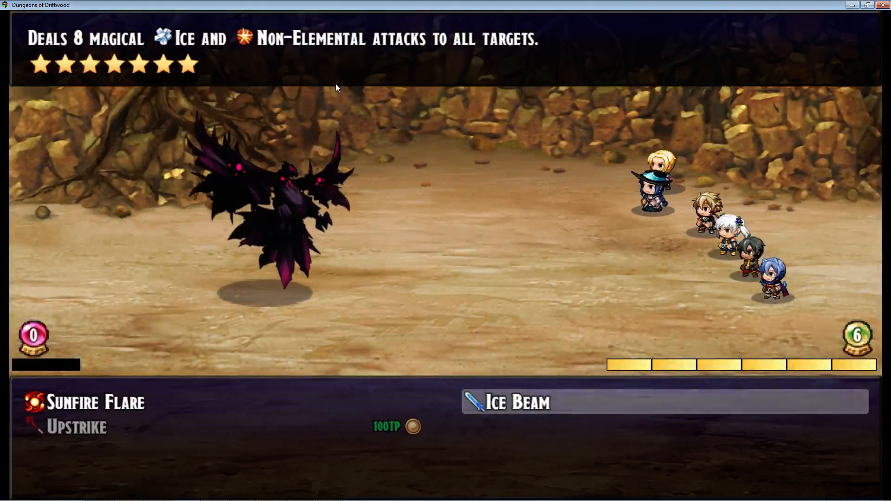
pyautogui.press('Return')
pyautogui.press('Return')
pyautogui.press('Right')
pyautogui.press('Right')
pyautogui.press('Right')
pyautogui.press('Right')
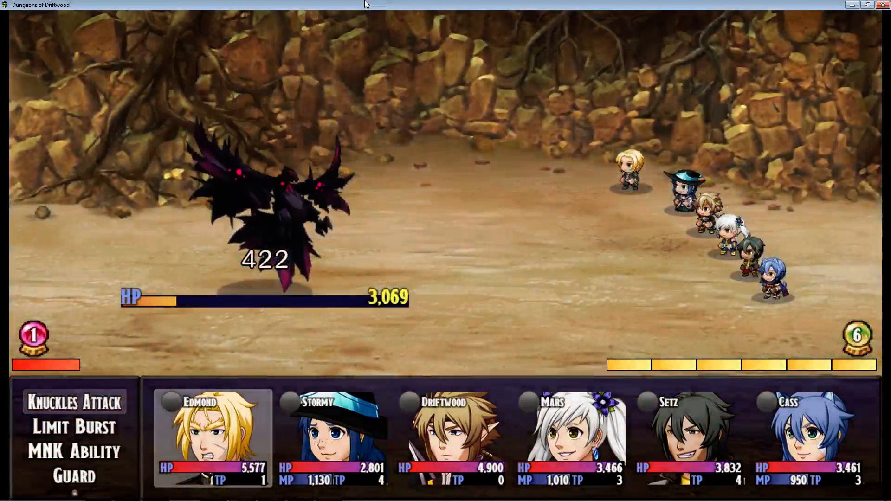
# - Use Stormy's Ice Beam on the Dark Lurker again in the next round and finish the party's commands
pyautogui.press('Return')
pyautogui.press('Down')
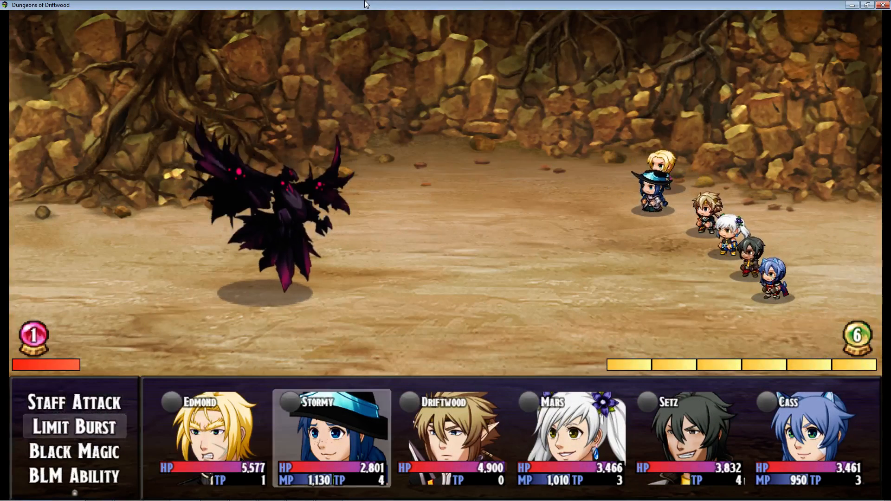
pyautogui.press('Return')
pyautogui.press('Return')
pyautogui.press('Return')
pyautogui.press('Return')
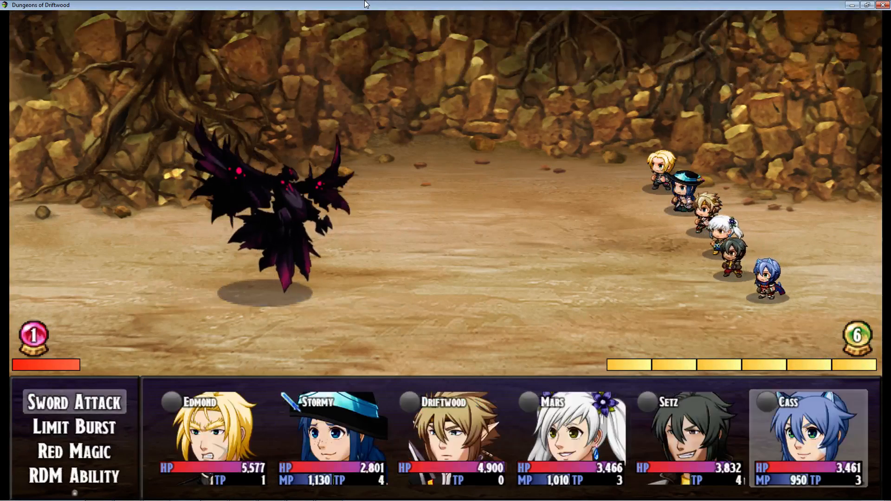
pyautogui.press('Return')
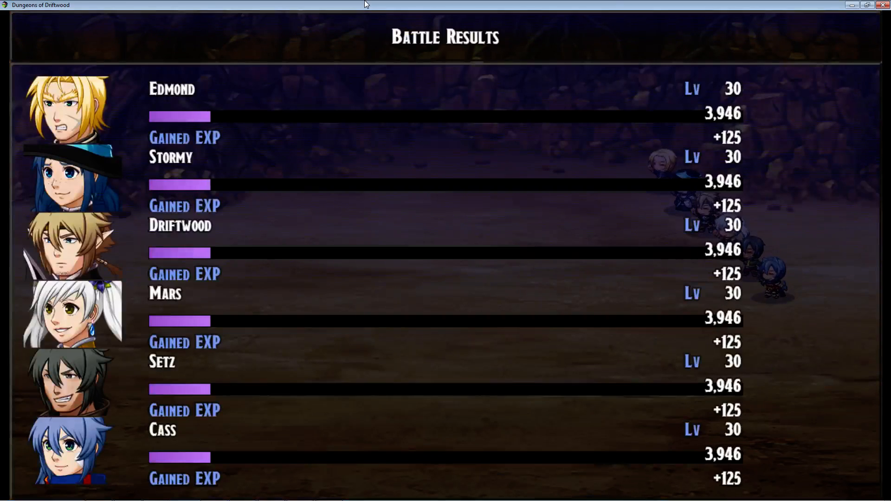
# - Dismiss the boss battle's result screens and acknowledge the Artifact Token bonus and challenge-cleared messages
pyautogui.press('Return')
pyautogui.press('Return')
pyautogui.press('Return')
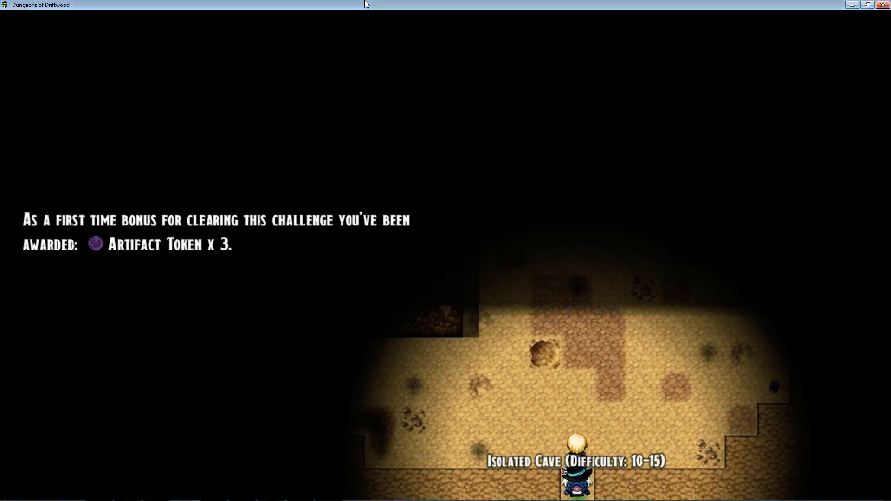
pyautogui.press('Return')
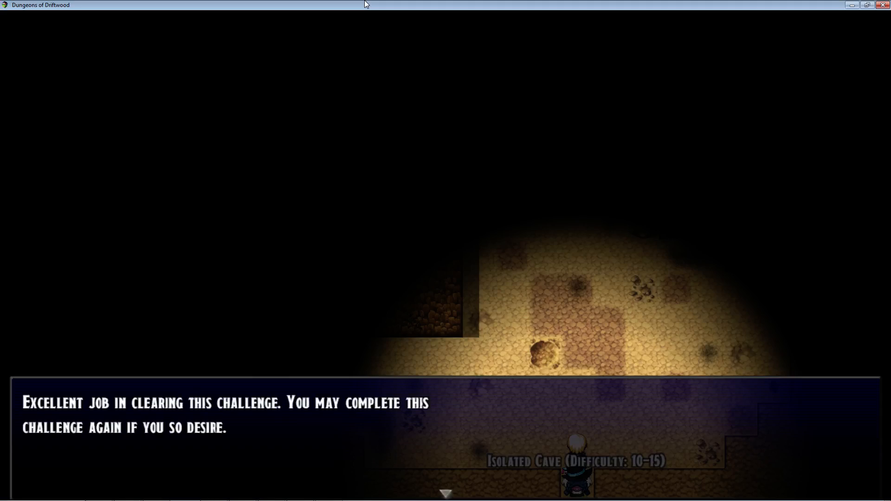
pyautogui.press('Return')
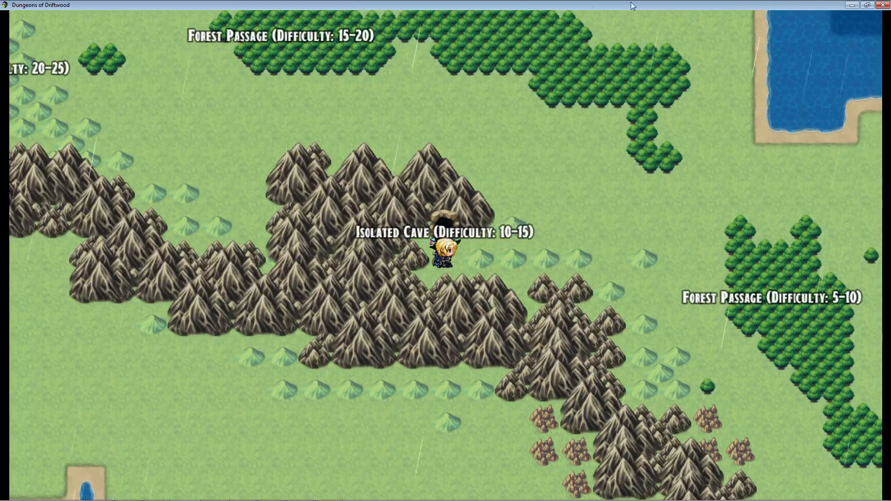
# - Close the playtest and open the Ice Beam limit burst in the Skills section of RPG Maker MV's database
pyautogui.click(886, 5)
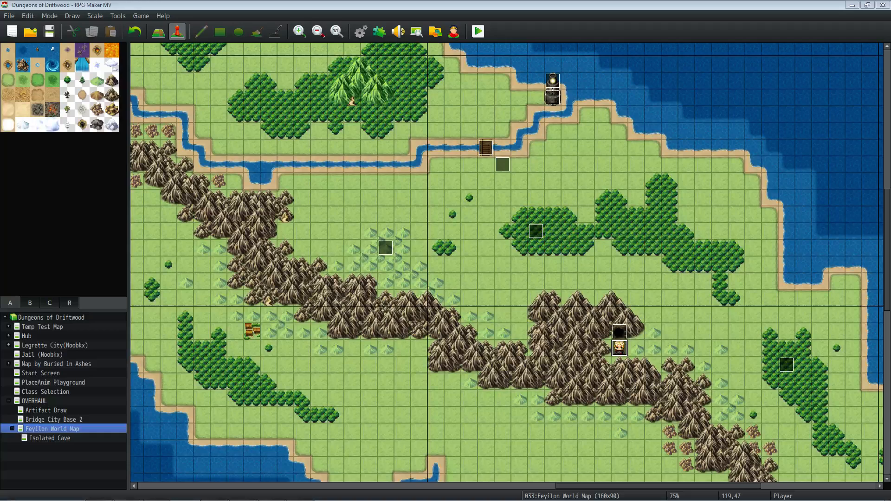
pyautogui.click(361, 31)
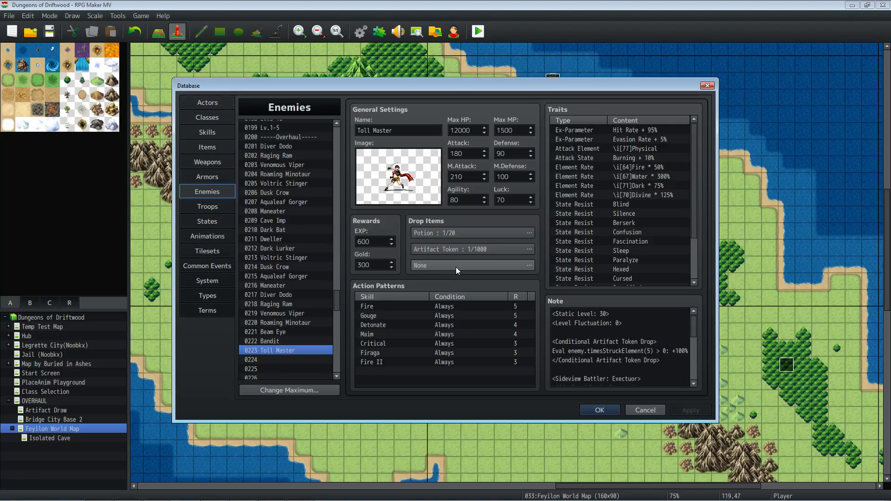
pyautogui.click(215, 132)
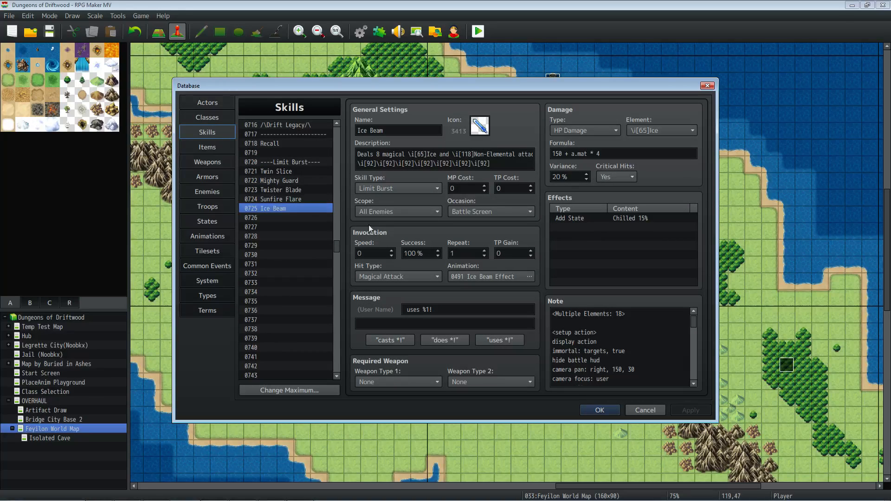
# - Highlight the whole note text of the Ice Beam skill to examine it, and clear the selection
pyautogui.click(609, 333)
pyautogui.hotkey('ctrl', 'a')
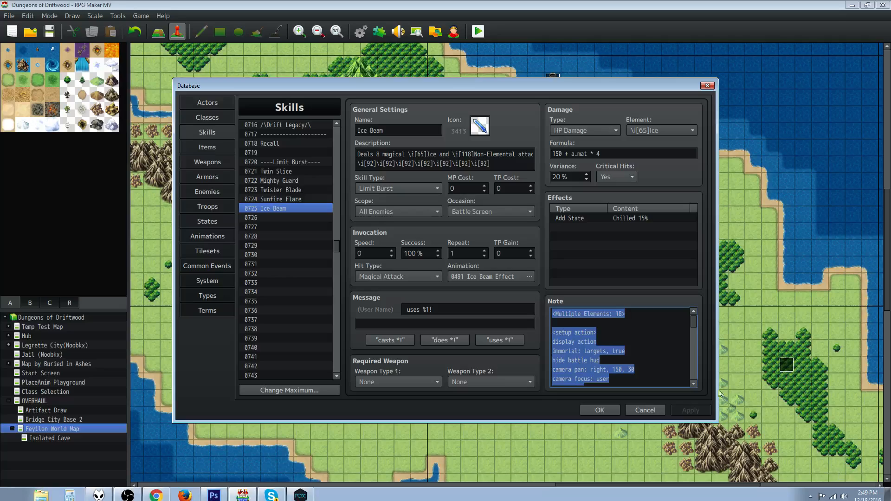
pyautogui.click(657, 349)
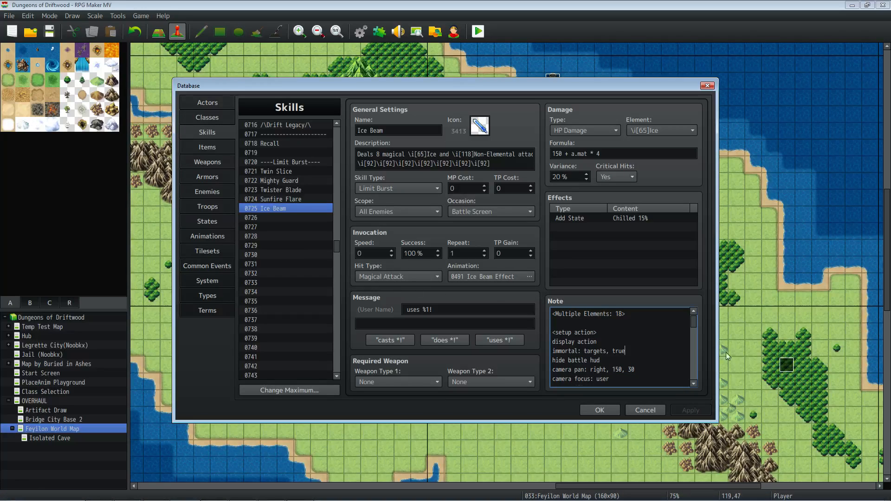
# - Highlight the Multiple Elements tag in the Ice Beam note and check the skill's damage element setting
pyautogui.scroll(-1, 599, 342)
pyautogui.scroll(1, 599, 341)
pyautogui.moveTo(627, 314); pyautogui.dragTo(594, 308)
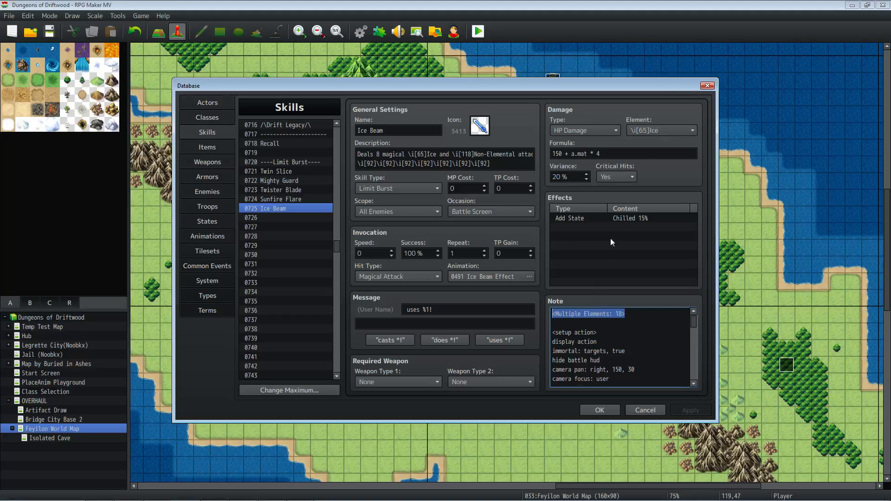
pyautogui.click(658, 130)
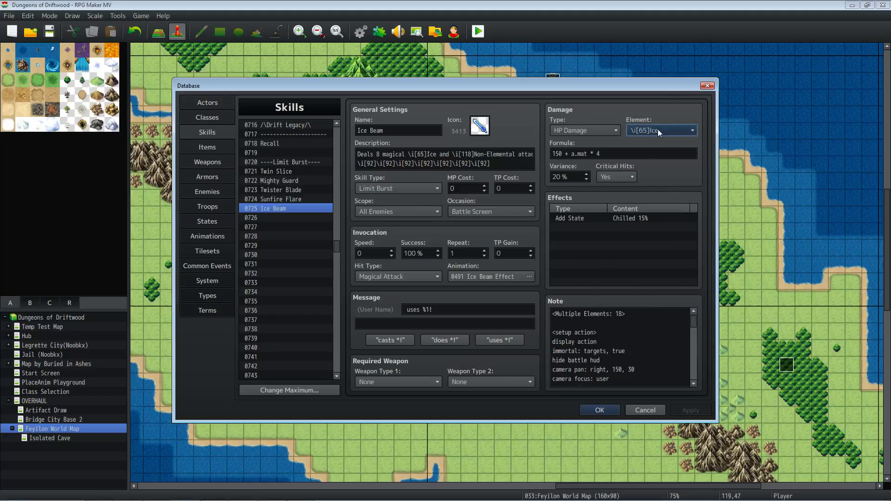
pyautogui.click(755, 124)
# - Highlight the whole Ice Beam note, clear the selection, and read through the setup action section
pyautogui.click(609, 329)
pyautogui.hotkey('ctrl', 'a')
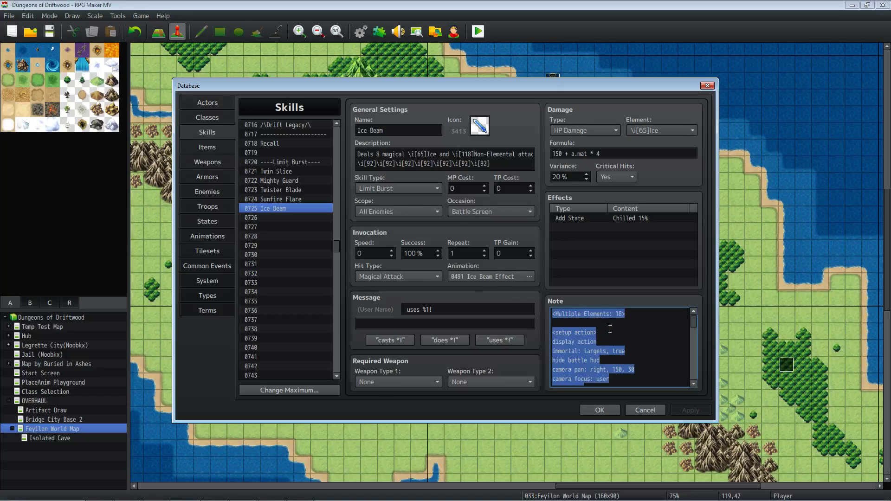
pyautogui.click(609, 329)
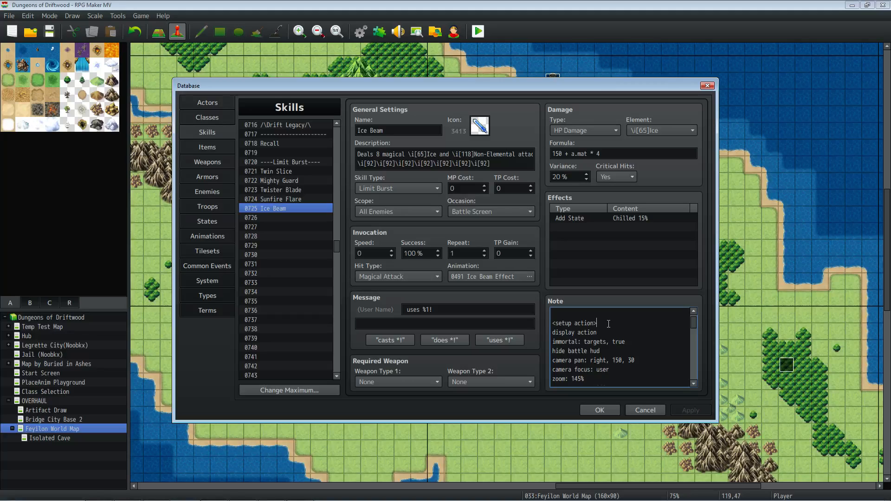
pyautogui.scroll(-5, 608, 323)
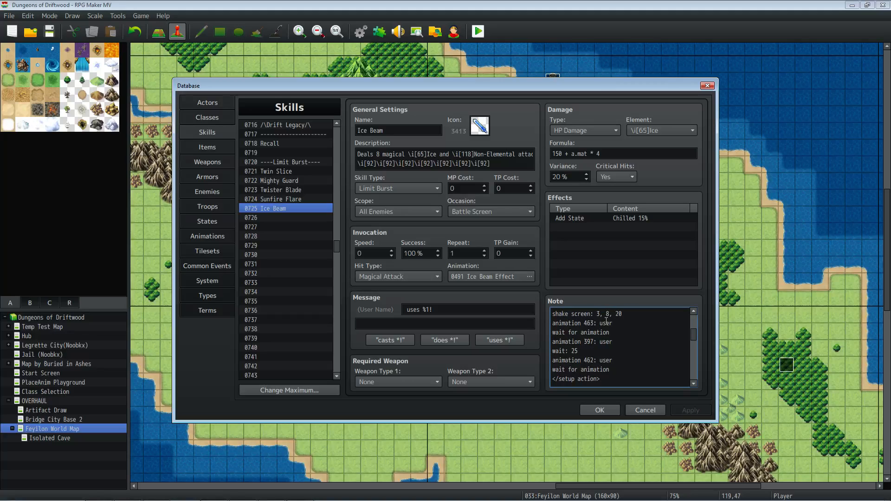
pyautogui.scroll(-3, 607, 320)
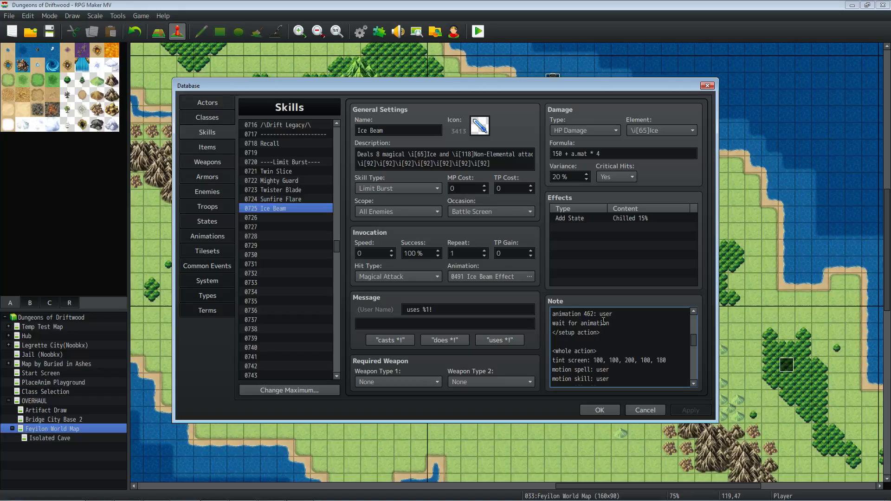
pyautogui.scroll(-1, 603, 321)
pyautogui.scroll(-1, 602, 328)
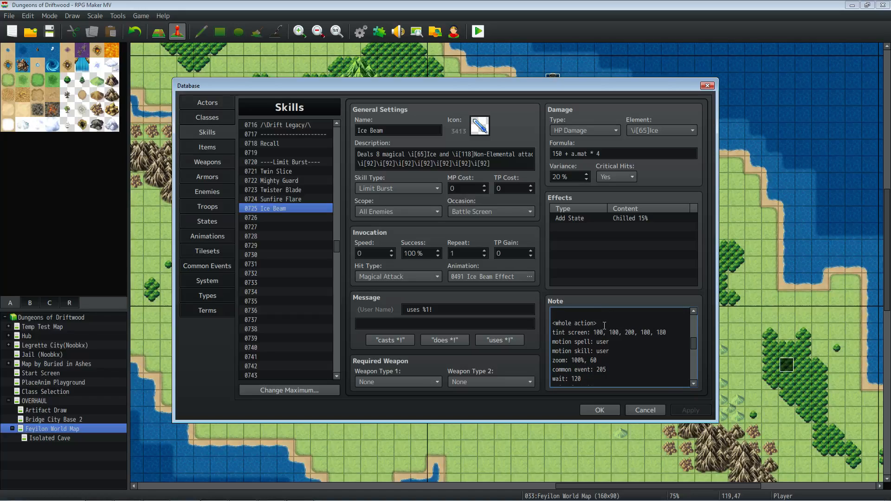
# - Highlight the whole action tag and the values of its tint screen line to examine them
pyautogui.moveTo(603, 324); pyautogui.dragTo(551, 324)
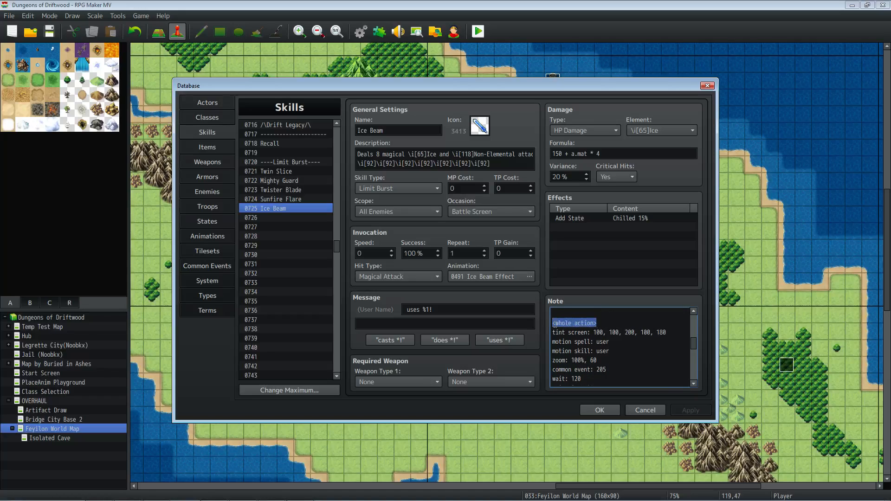
pyautogui.click(596, 333)
pyautogui.click(641, 329)
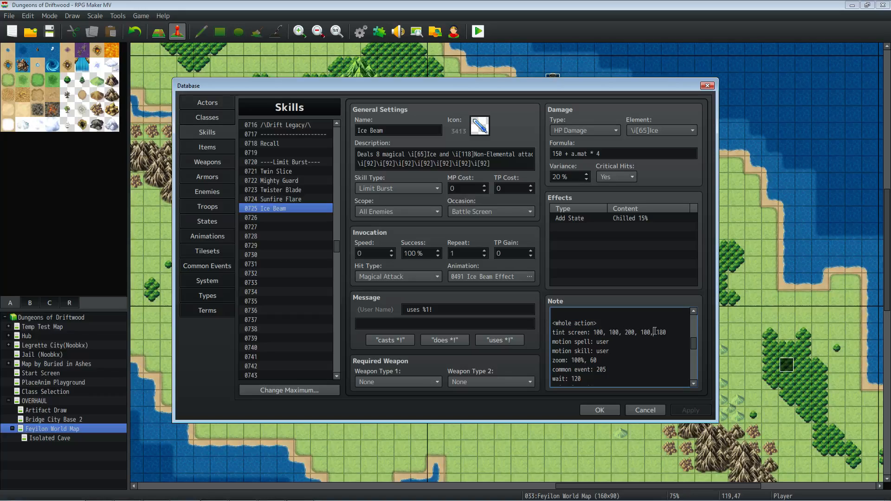
pyautogui.moveTo(654, 333); pyautogui.dragTo(667, 333)
pyautogui.click(652, 335)
pyautogui.moveTo(590, 333); pyautogui.dragTo(664, 339)
pyautogui.click(661, 333)
pyautogui.moveTo(595, 332); pyautogui.dragTo(652, 331)
pyautogui.click(638, 331)
pyautogui.moveTo(655, 332); pyautogui.dragTo(669, 339)
# - Examine the motion skill, zoom and common event lines of the whole action section by highlighting them
pyautogui.moveTo(620, 344); pyautogui.dragTo(574, 351)
pyautogui.scroll(-1, 619, 342)
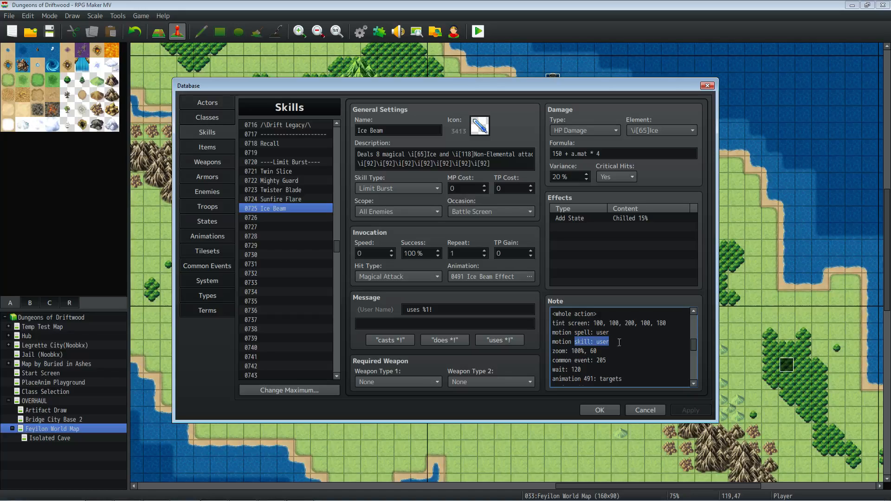
pyautogui.click(621, 334)
pyautogui.click(618, 342)
pyautogui.moveTo(597, 351); pyautogui.dragTo(552, 351)
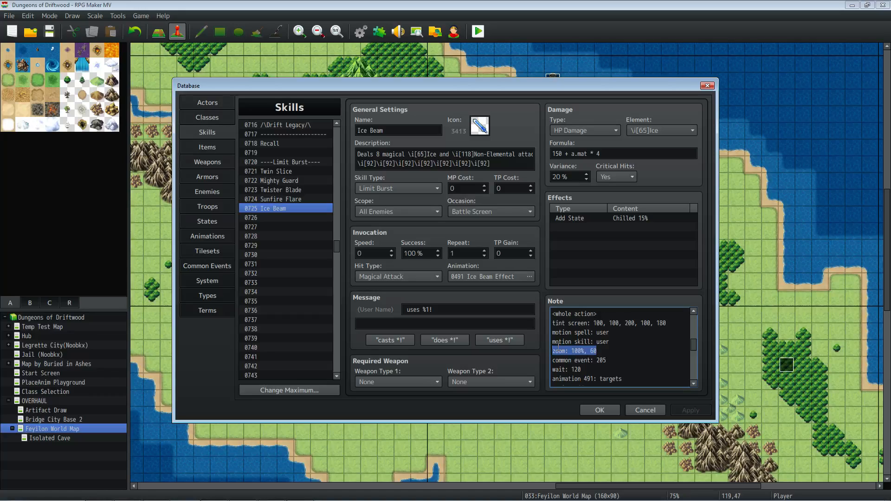
pyautogui.click(593, 368)
pyautogui.moveTo(619, 360); pyautogui.dragTo(553, 351)
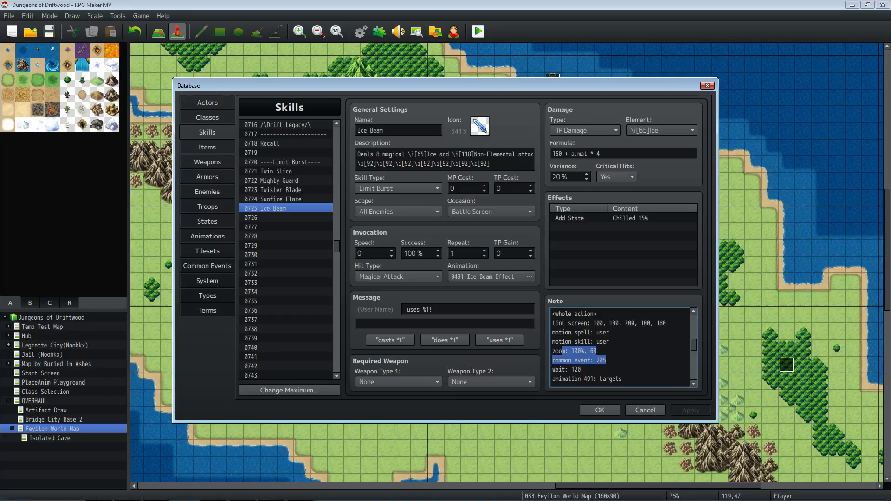
pyautogui.click(617, 360)
# - Highlight the first "animation 491: targets" line in the whole action section
pyautogui.scroll(-1, 611, 360)
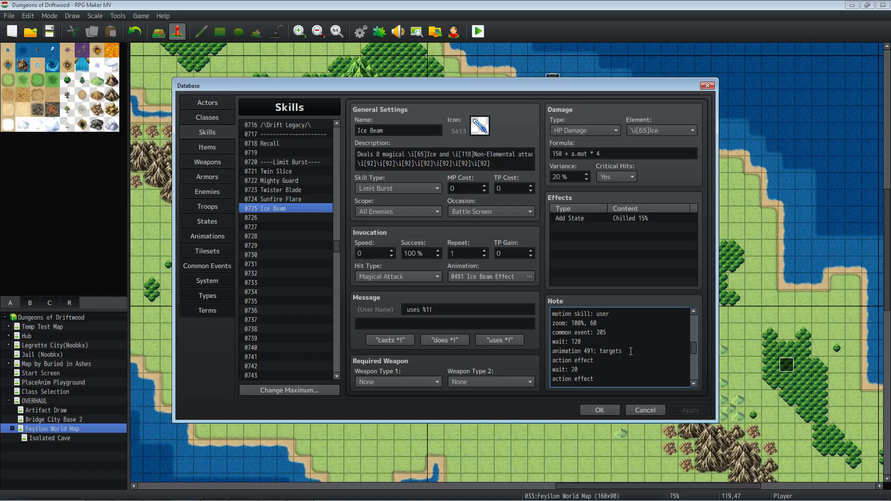
pyautogui.moveTo(631, 352); pyautogui.dragTo(569, 352)
pyautogui.click(585, 350)
pyautogui.moveTo(632, 351); pyautogui.dragTo(562, 351)
# - Examine the repeated action effect, wait and animation 491 lines of the whole action section
pyautogui.scroll(-1, 586, 354)
pyautogui.scroll(-1, 622, 357)
pyautogui.scroll(-1, 593, 350)
pyautogui.scroll(-1, 594, 350)
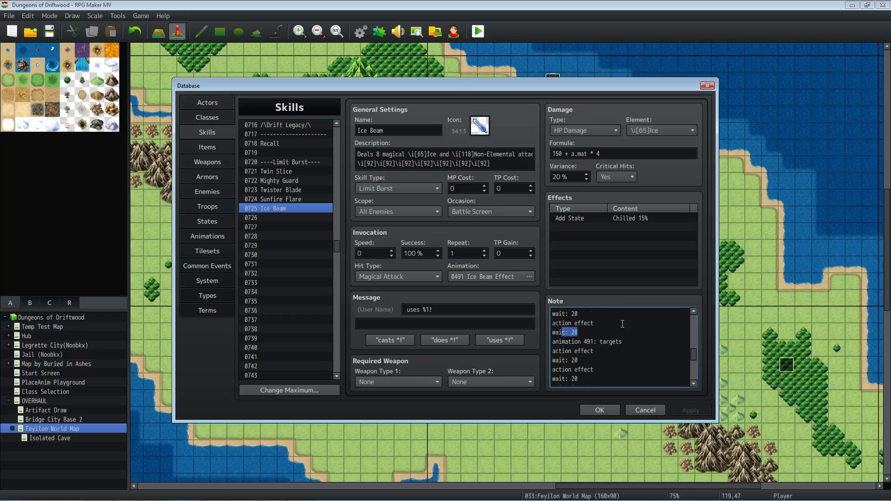
pyautogui.scroll(1, 619, 332)
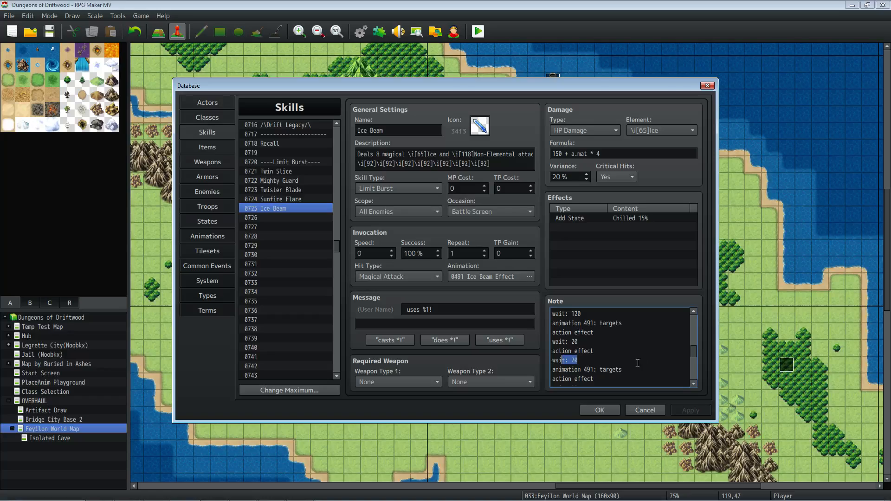
pyautogui.click(621, 372)
pyautogui.scroll(-3, 595, 362)
pyautogui.scroll(-2, 589, 359)
pyautogui.scroll(-3, 603, 362)
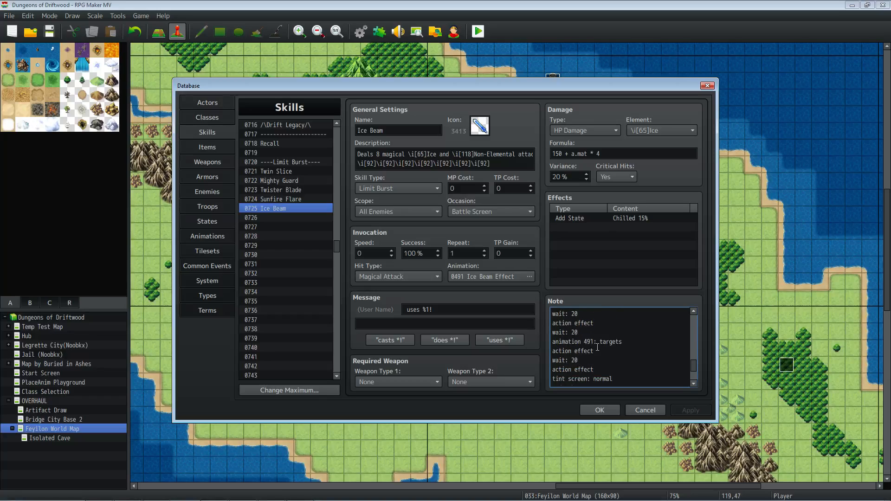
# - Highlight the tint reset, refresh status and motion victory lines, and read to the end of the whole action section
pyautogui.scroll(-3, 597, 347)
pyautogui.scroll(-1, 598, 346)
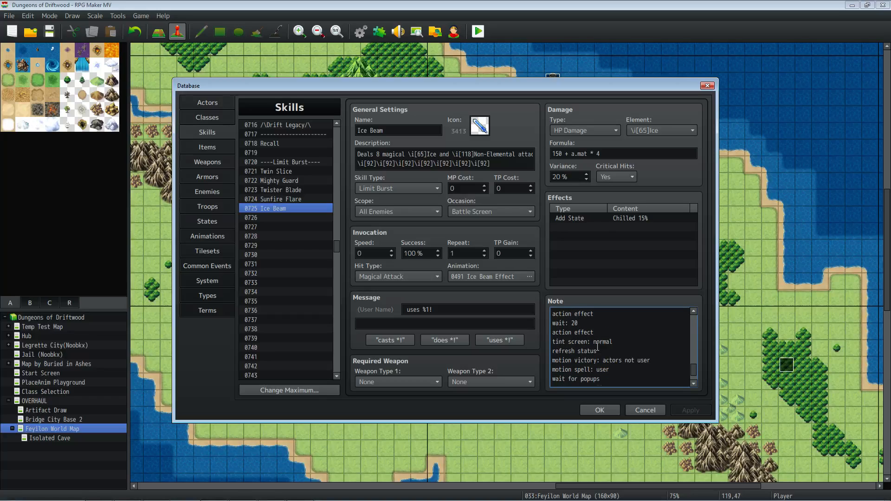
pyautogui.moveTo(617, 343); pyautogui.dragTo(552, 344)
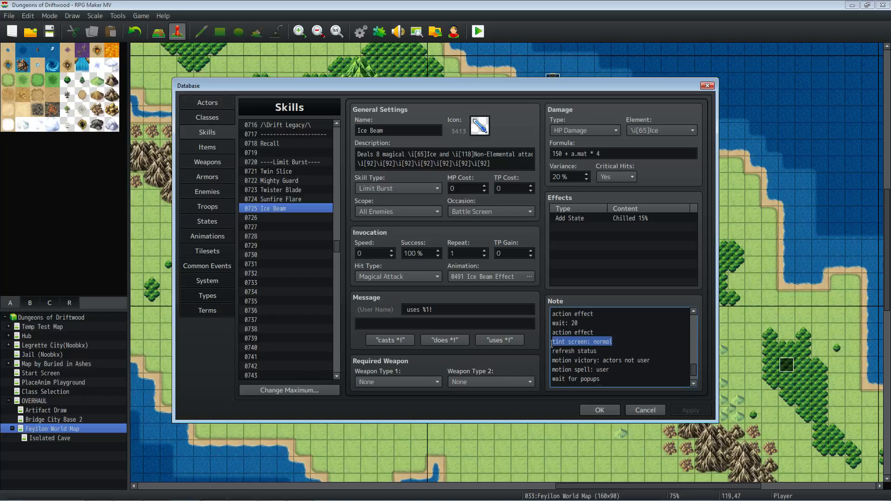
pyautogui.doubleClick(588, 351)
pyautogui.scroll(-1, 603, 349)
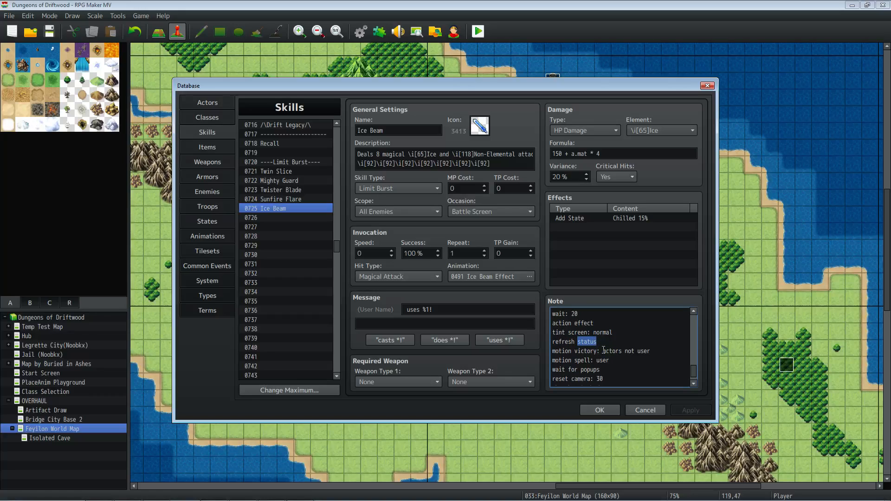
pyautogui.moveTo(651, 352); pyautogui.dragTo(595, 353)
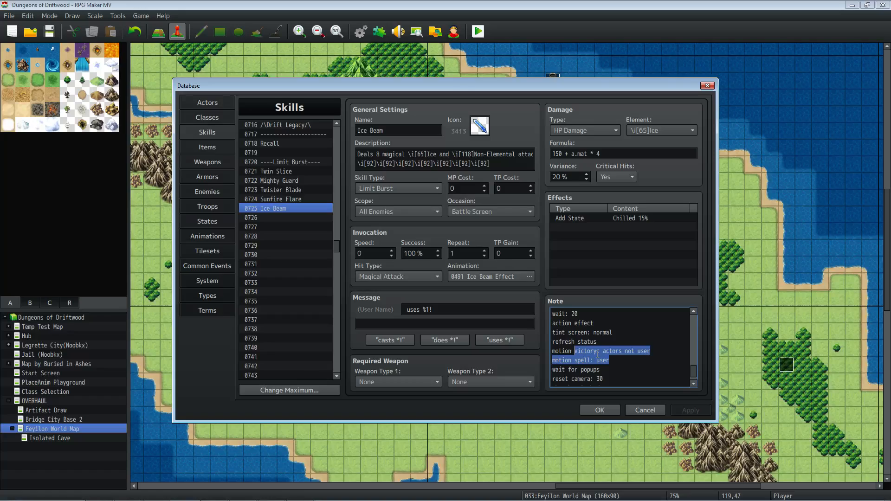
pyautogui.scroll(-1, 607, 367)
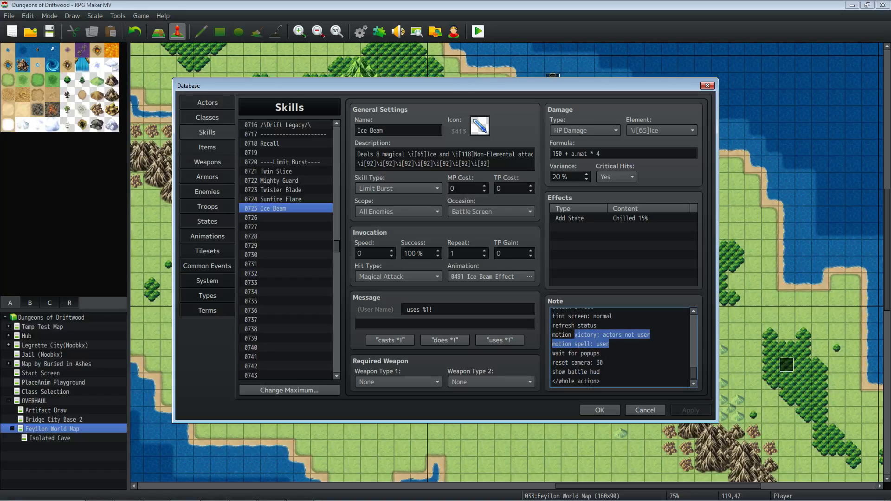
# - Compare the PlaceAnim plugin commands in the LB Opening Seq. and Beam common events
pyautogui.click(214, 262)
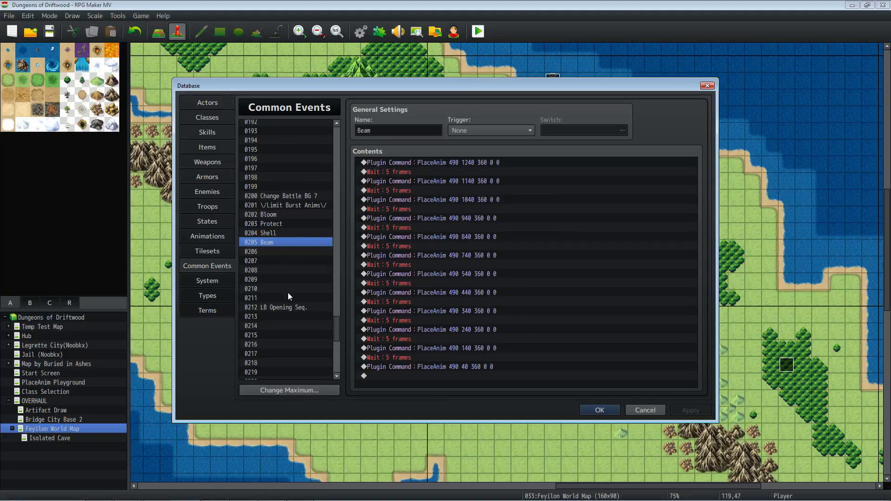
pyautogui.click(293, 308)
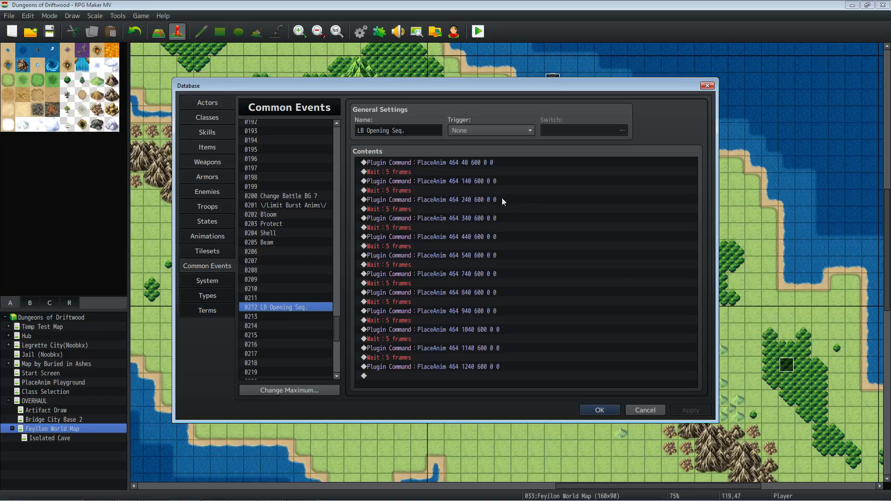
pyautogui.click(478, 162)
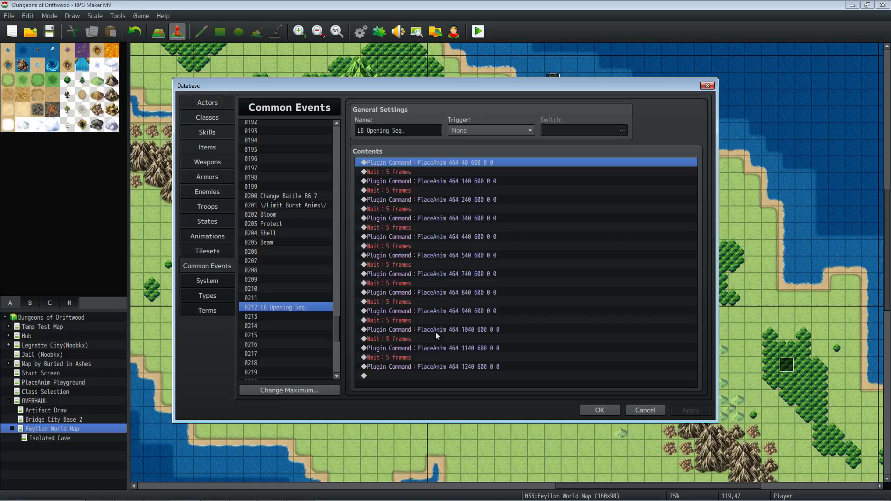
pyautogui.click(270, 242)
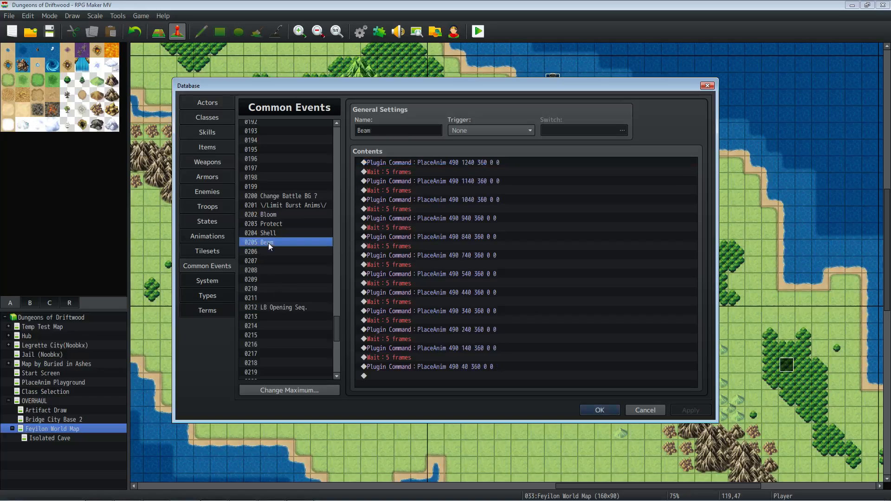
pyautogui.click(485, 162)
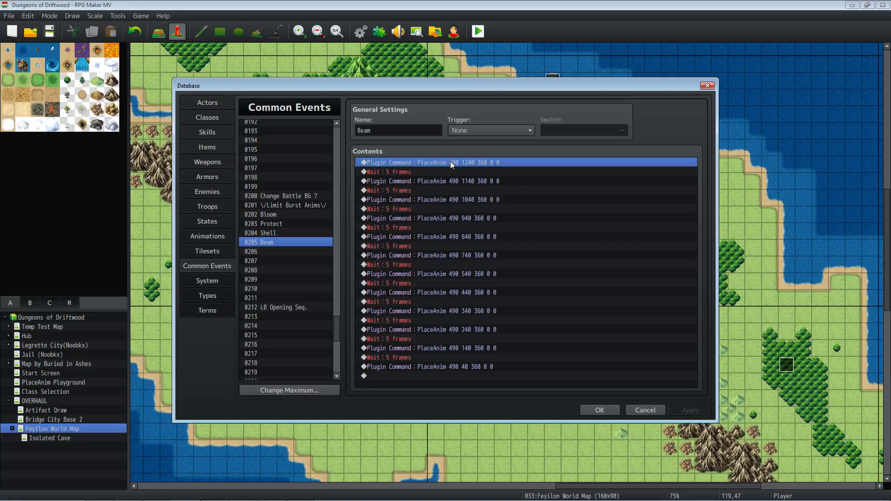
# - Open the Ice Beam animation in the database and play its preview
pyautogui.click(208, 236)
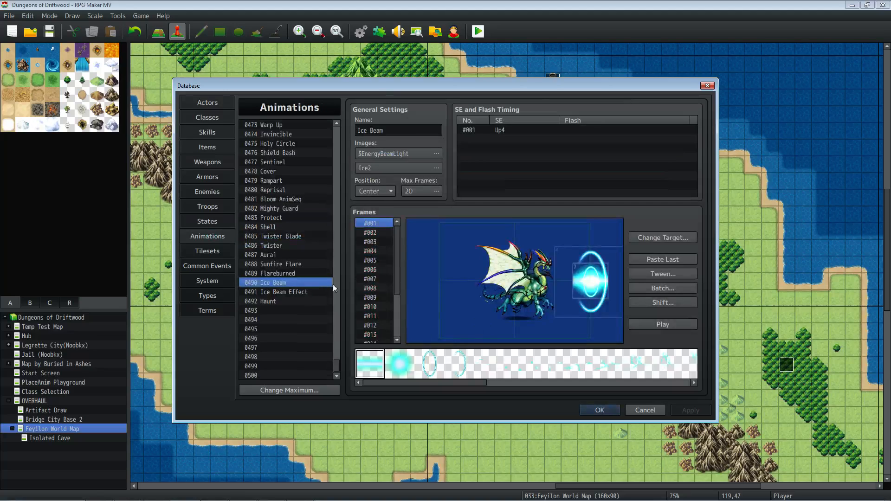
pyautogui.click(666, 324)
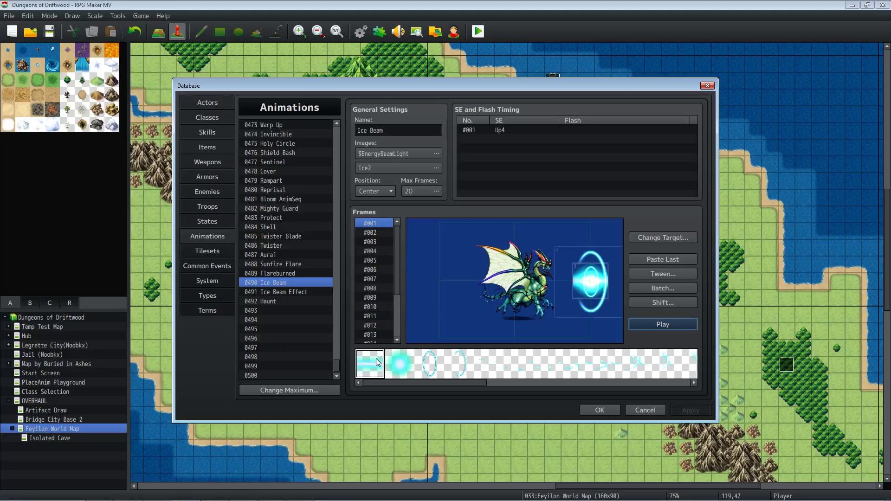
# - Place a new beam cell beside the target in frame #001 of the Ice Beam animation, at about (-408, 6)
pyautogui.rightClick(428, 275)
pyautogui.click(440, 285)
pyautogui.moveTo(440, 279); pyautogui.dragTo(421, 285)
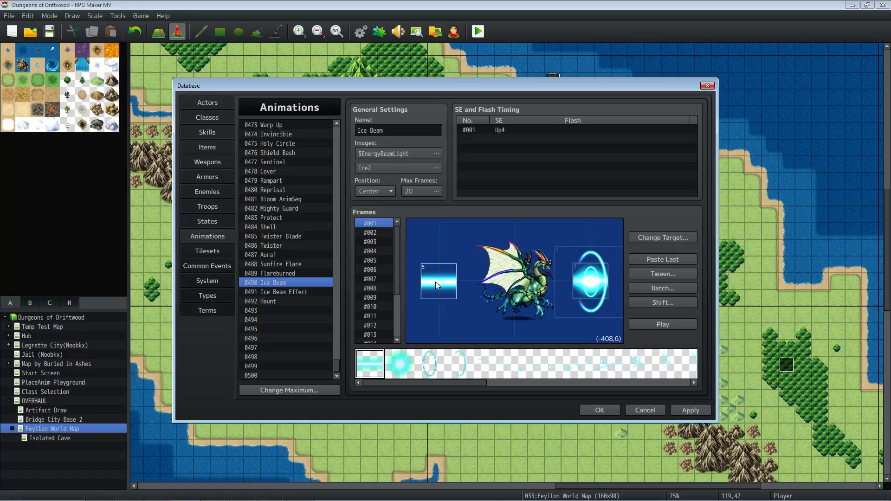
pyautogui.rightClick(448, 279)
pyautogui.click(464, 309)
# - Inspect the properties of the beam cell in frame #010, particularly its scale, and close them without changes
pyautogui.click(381, 307)
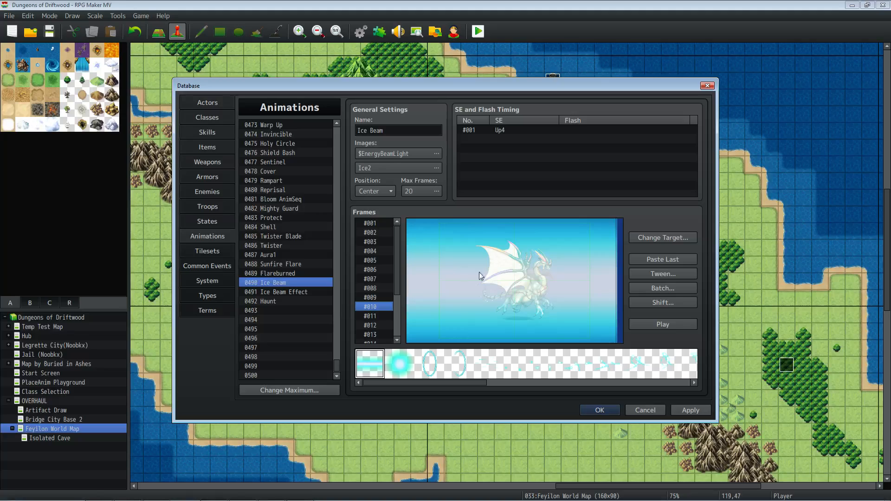
pyautogui.rightClick(535, 275)
pyautogui.click(558, 296)
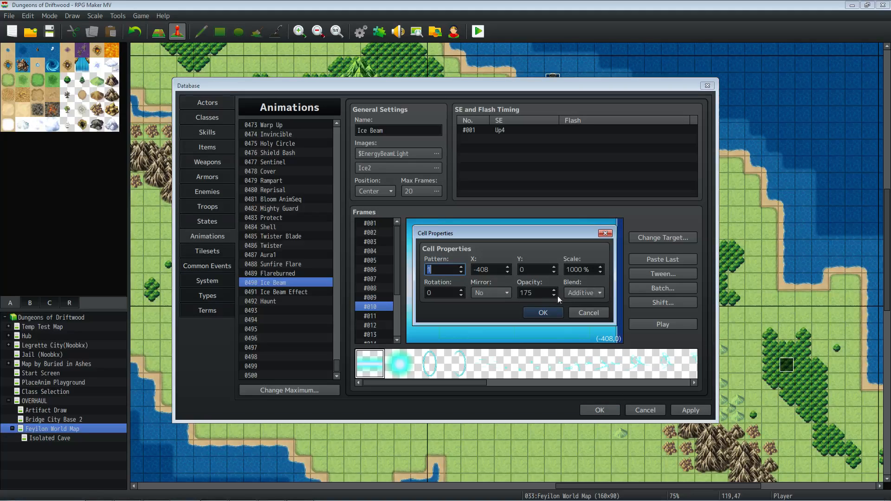
pyautogui.doubleClick(581, 269)
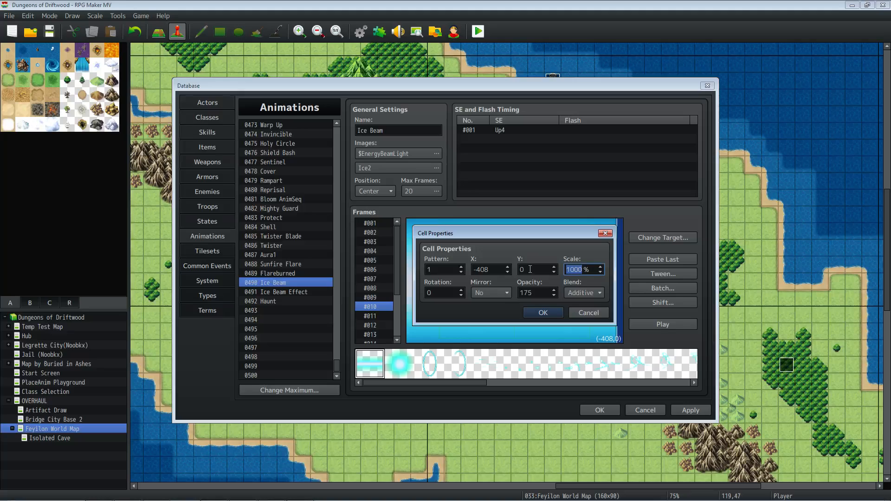
pyautogui.click(544, 313)
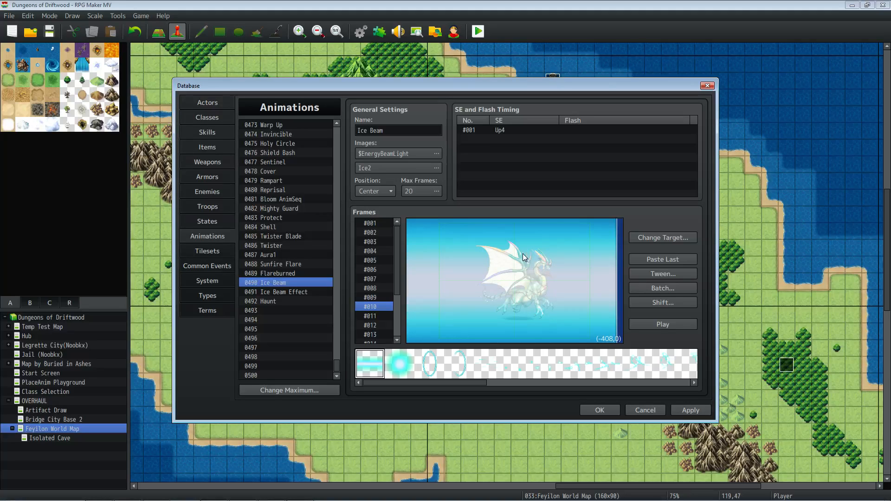
# - Inspect the Tween settings of the Ice Beam animation and close them without changes
pyautogui.click(378, 222)
pyautogui.click(379, 308)
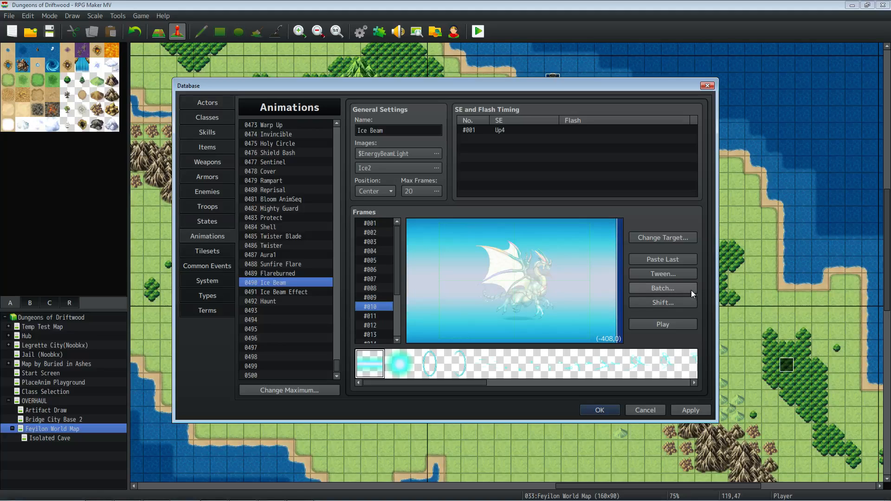
pyautogui.click(667, 274)
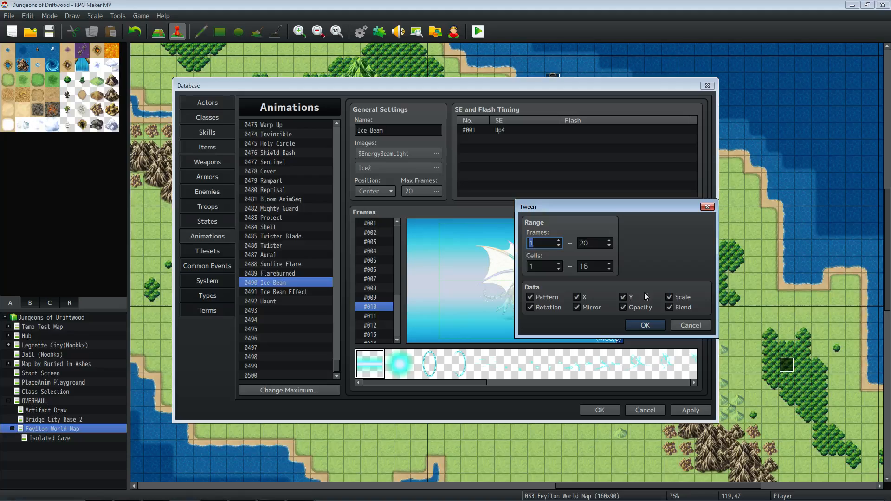
pyautogui.click(691, 325)
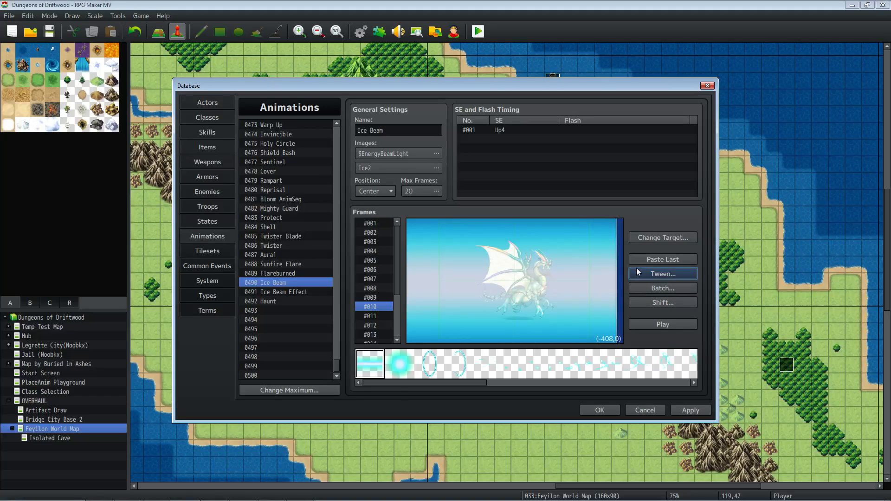
# - Compare frames #001 and #010, and examine how the beam and rings grow and advance across frames #001 to #006
pyautogui.click(373, 223)
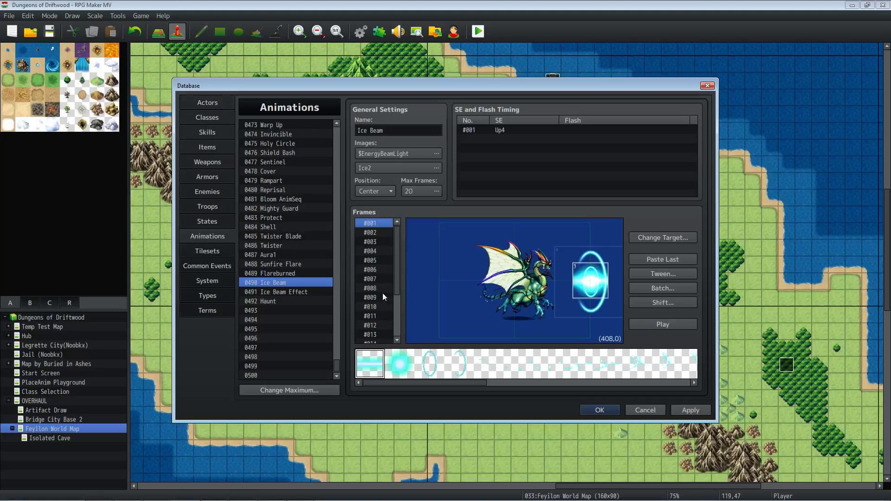
pyautogui.click(380, 307)
pyautogui.click(376, 233)
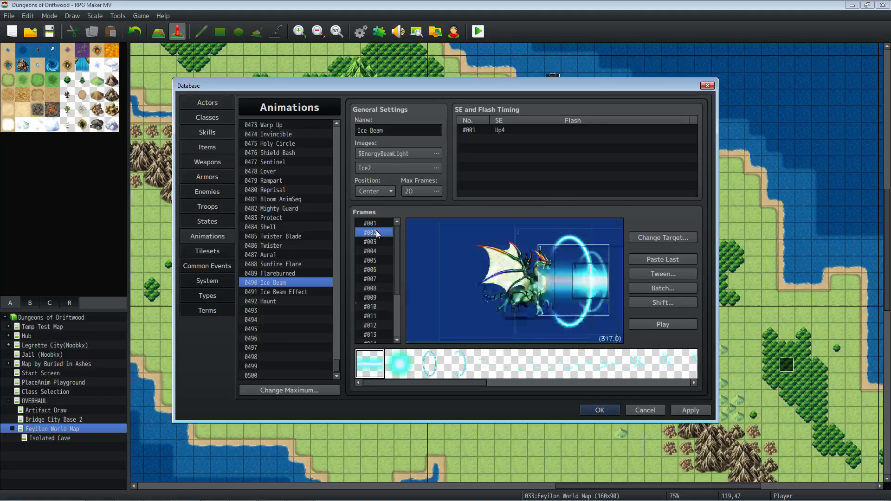
pyautogui.click(378, 243)
pyautogui.click(378, 252)
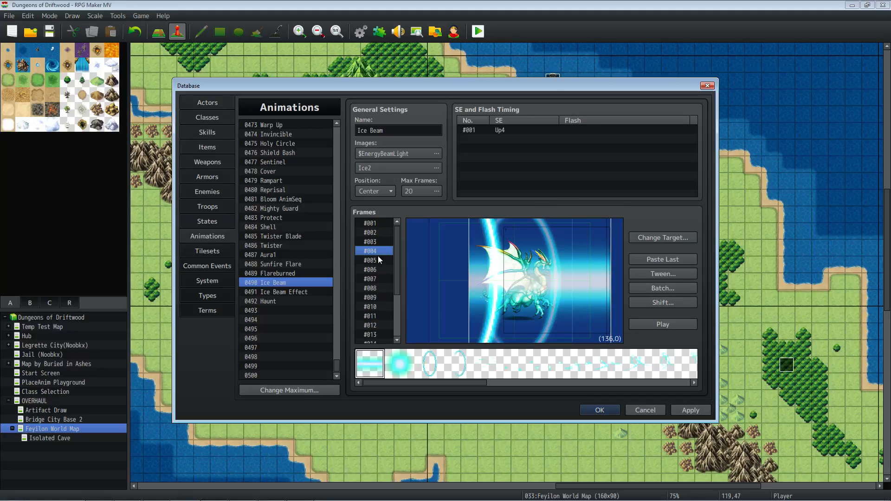
pyautogui.click(377, 262)
pyautogui.click(378, 270)
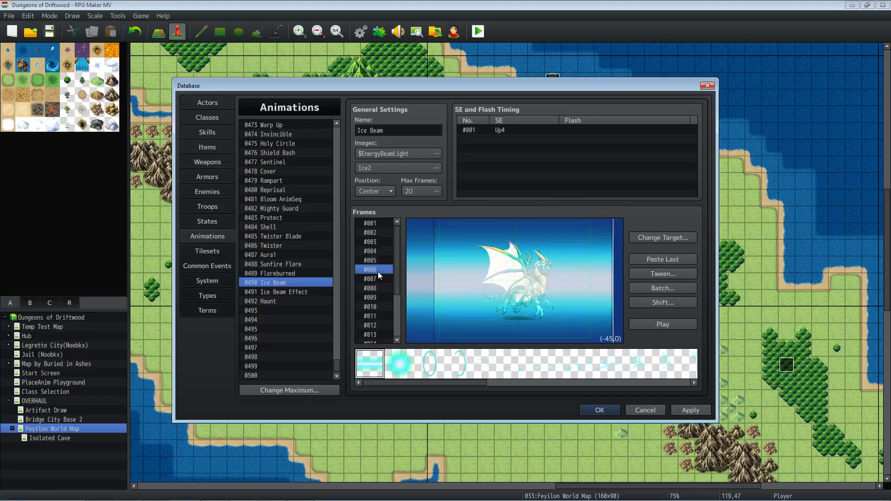
pyautogui.click(377, 234)
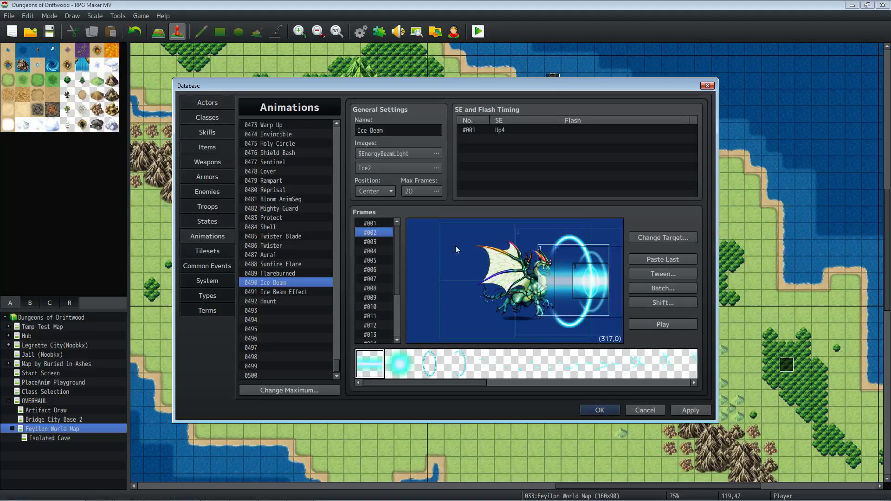
pyautogui.click(378, 242)
pyautogui.click(377, 251)
pyautogui.click(380, 225)
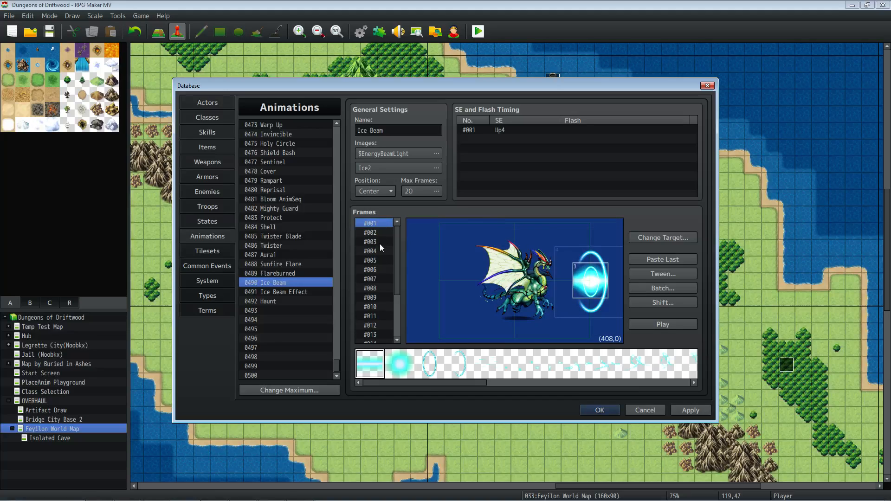
pyautogui.click(378, 269)
# - Examine the beam's expansion across the target frame by frame from #001 through #010
pyautogui.click(380, 224)
pyautogui.click(382, 237)
pyautogui.click(382, 242)
pyautogui.click(380, 251)
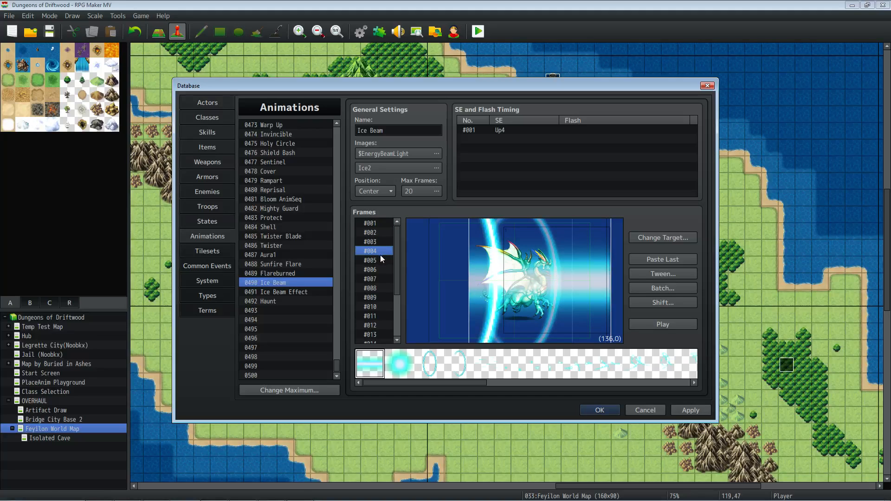
pyautogui.click(378, 261)
pyautogui.click(380, 270)
pyautogui.click(381, 279)
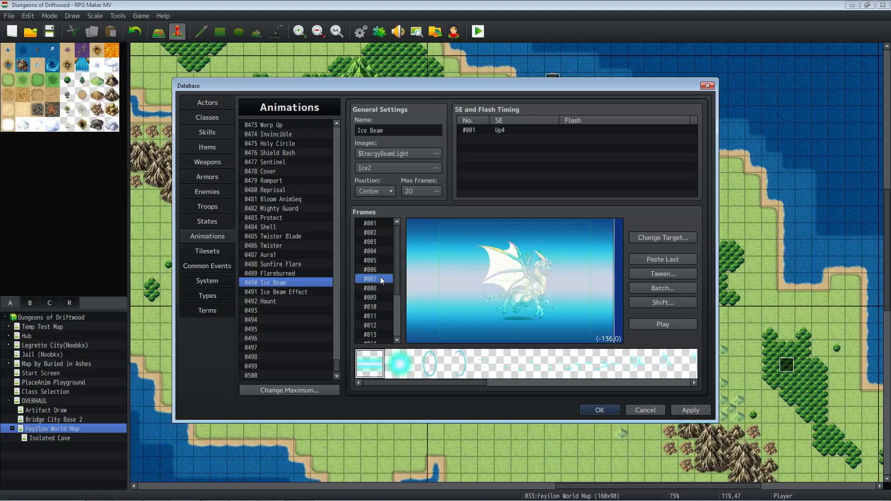
pyautogui.click(382, 288)
pyautogui.click(382, 298)
pyautogui.click(380, 307)
# - Compare the beam's size and position in frame #010 with frame #020
pyautogui.scroll(-3, 379, 306)
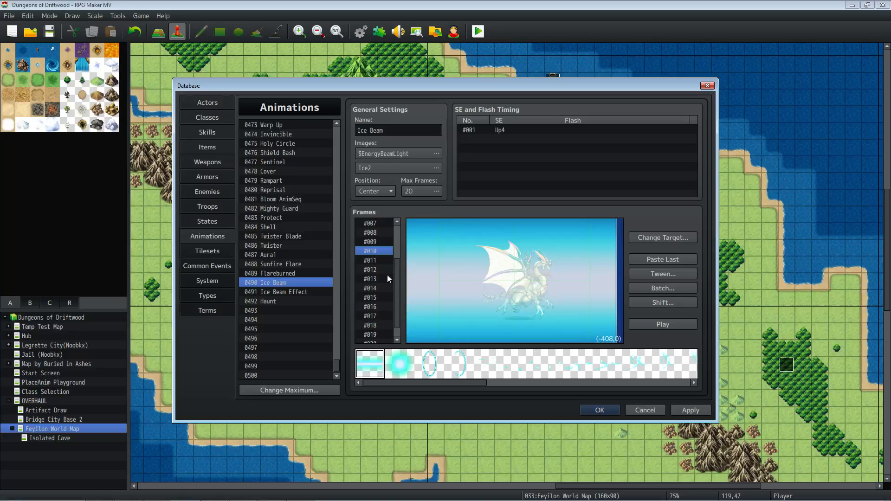
pyautogui.click(378, 329)
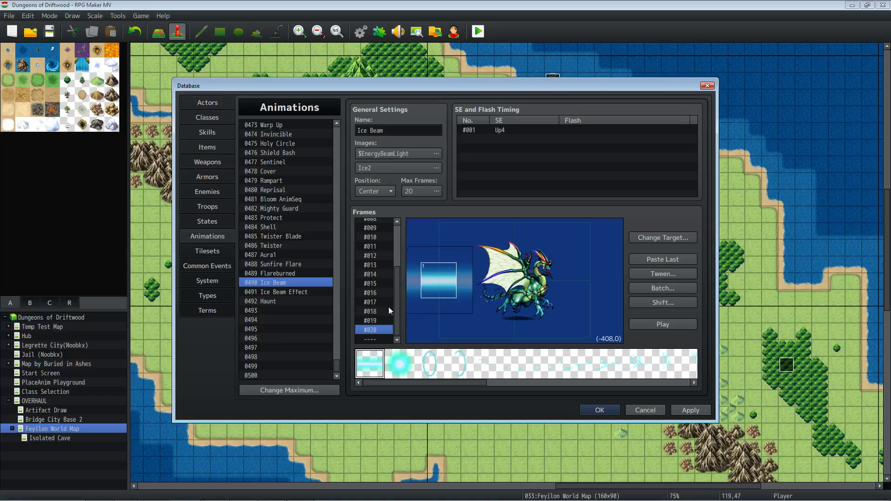
pyautogui.click(379, 237)
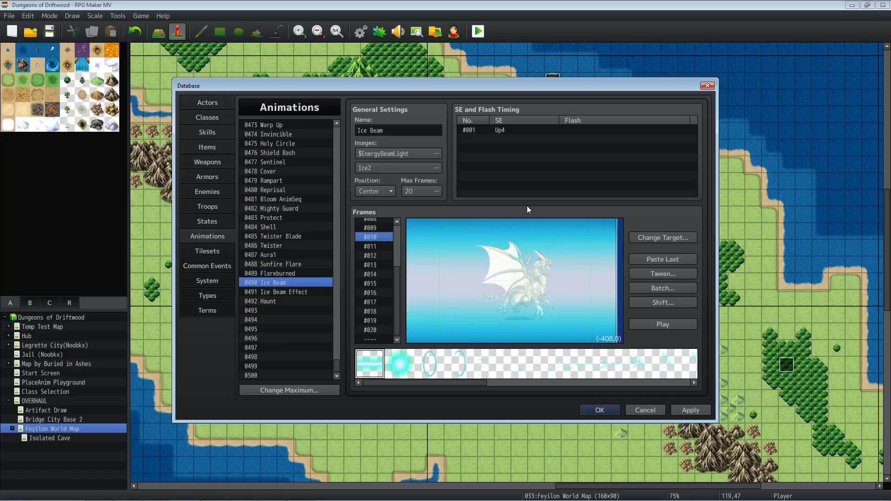
pyautogui.click(375, 330)
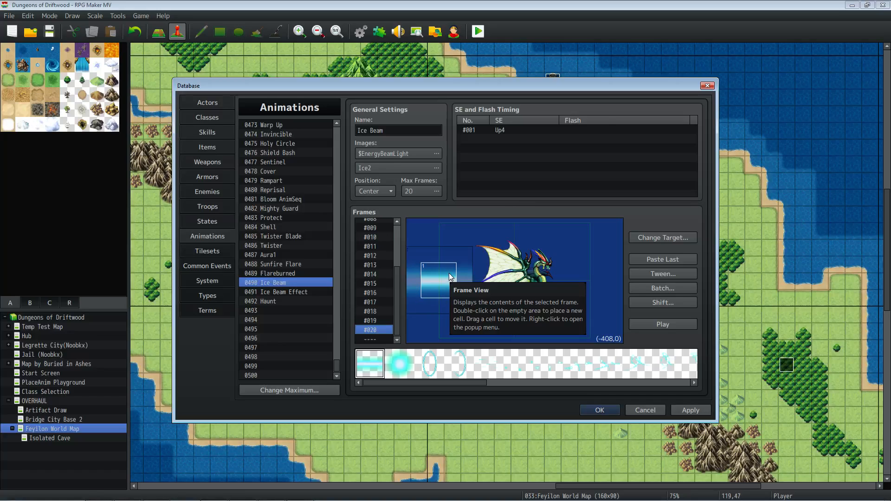
# - Examine how the beam shrinks away from the target frame by frame from #010 through #020
pyautogui.click(373, 238)
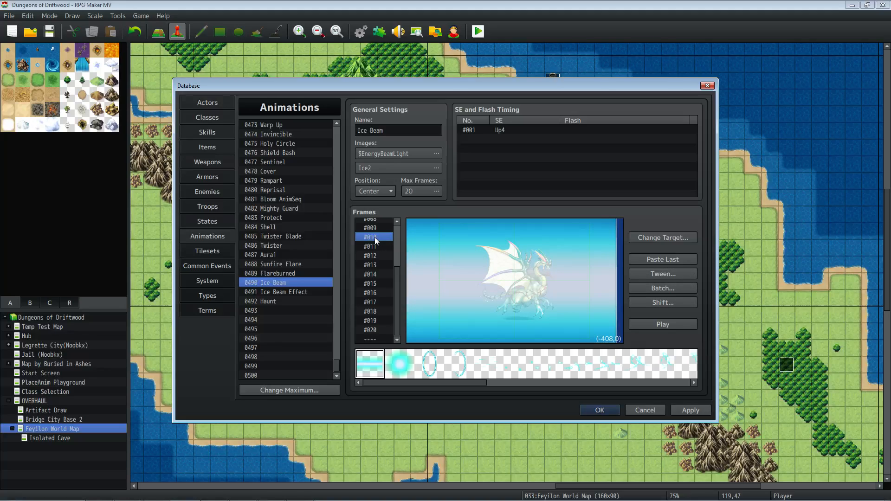
pyautogui.click(376, 246)
pyautogui.click(380, 258)
pyautogui.click(379, 268)
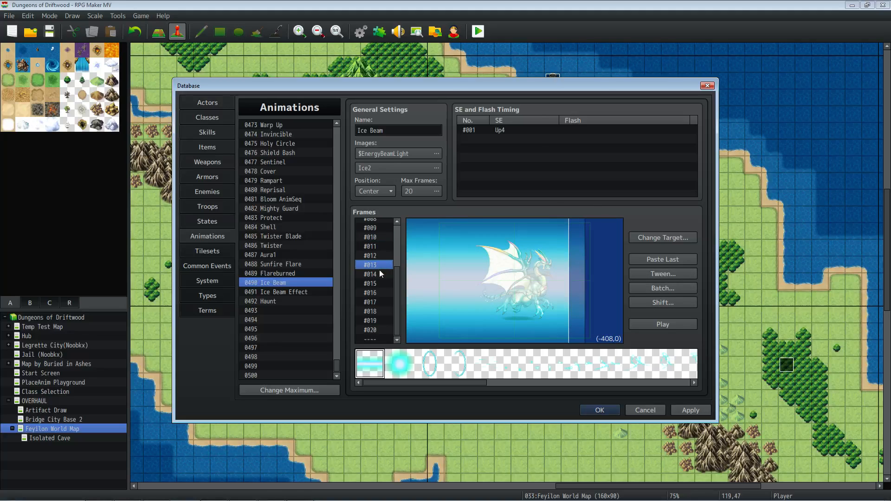
pyautogui.click(378, 275)
pyautogui.click(378, 287)
pyautogui.click(378, 293)
pyautogui.click(378, 304)
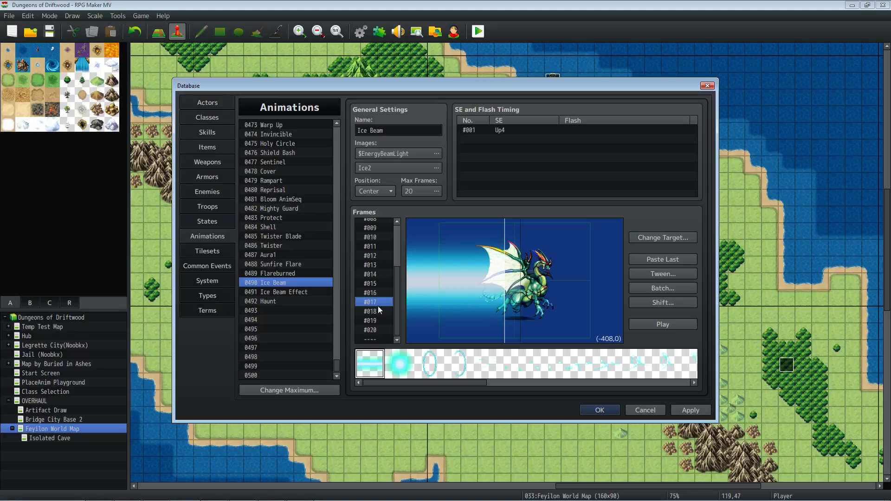
pyautogui.click(377, 313)
pyautogui.click(377, 320)
pyautogui.click(377, 328)
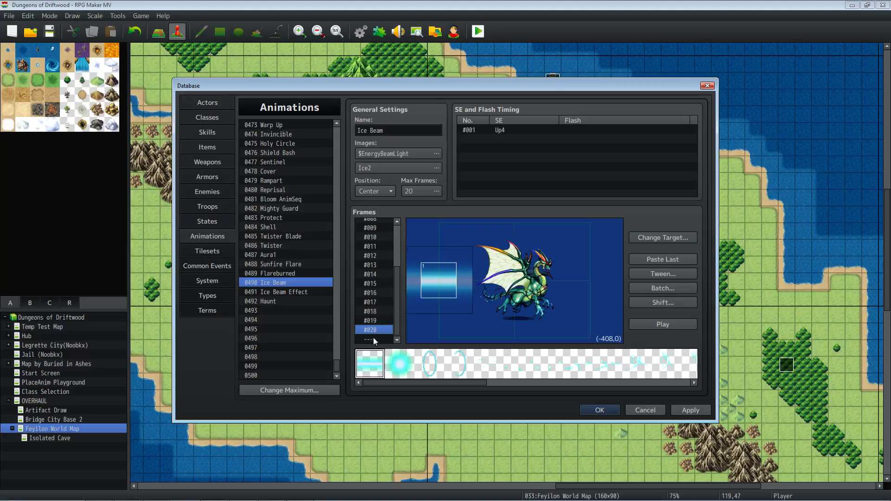
# - Nudge the beam cell in frame #020 slightly downward and reset its Y value to 0
pyautogui.moveTo(431, 280); pyautogui.dragTo(430, 283)
pyautogui.rightClick(432, 282)
pyautogui.click(513, 291)
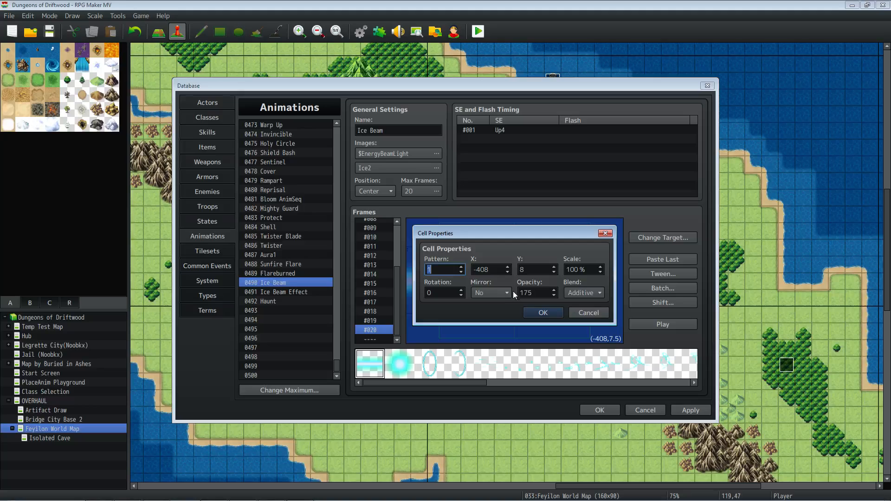
pyautogui.doubleClick(530, 272)
pyautogui.write('0')
pyautogui.click(544, 314)
# - Play the Ice Beam preview and examine the ring cell in frame #001 against its source pattern
pyautogui.click(676, 324)
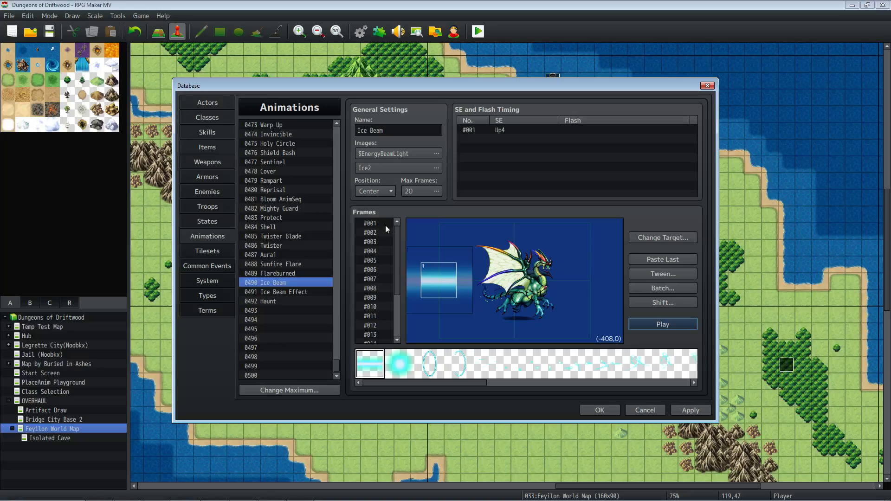
pyautogui.click(375, 224)
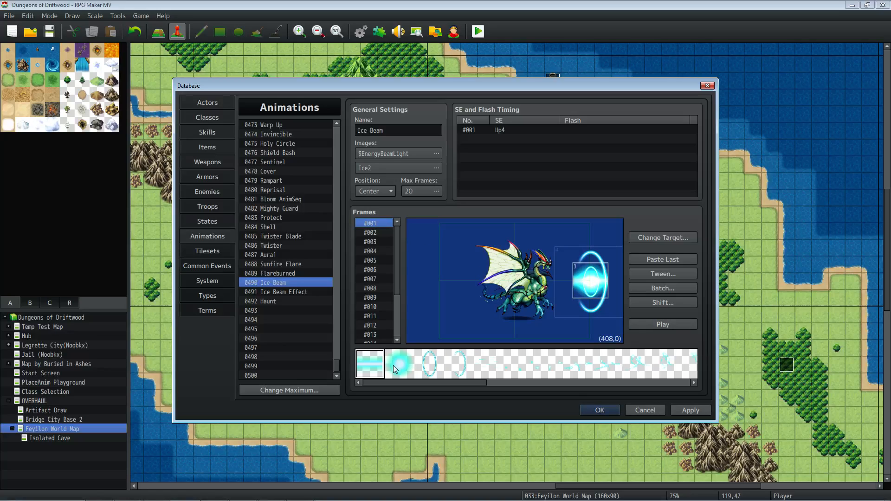
pyautogui.click(459, 364)
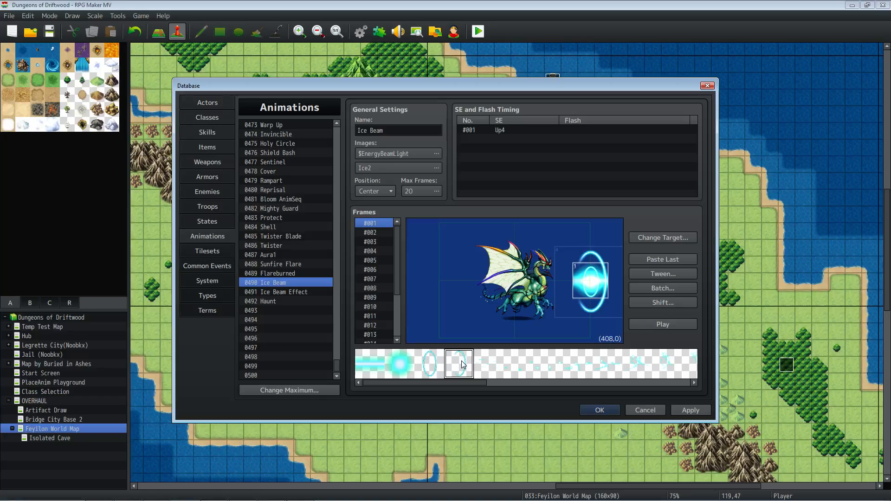
# - Examine the rings travelling along the beam in frames #002 to #006, and replay the animation preview
pyautogui.click(374, 233)
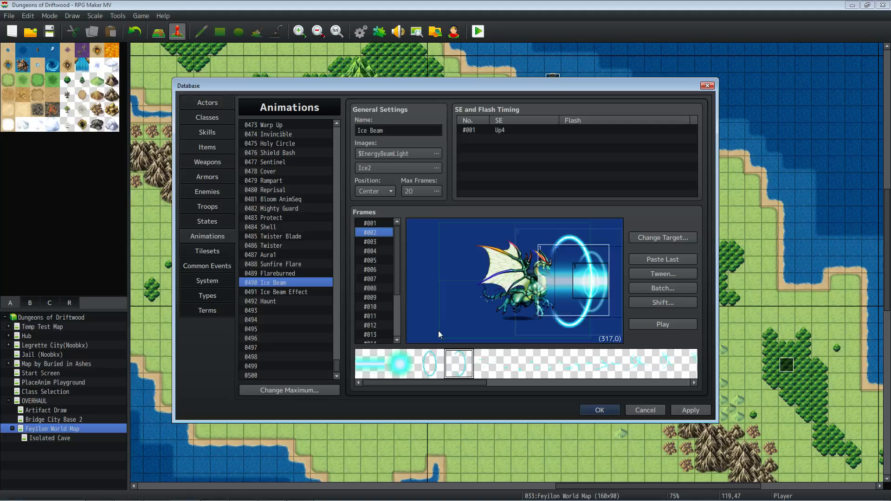
pyautogui.click(384, 241)
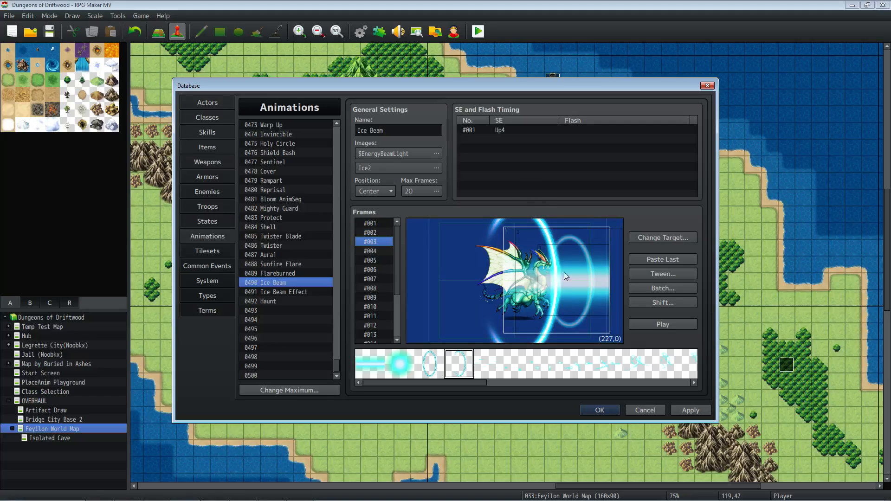
pyautogui.click(378, 251)
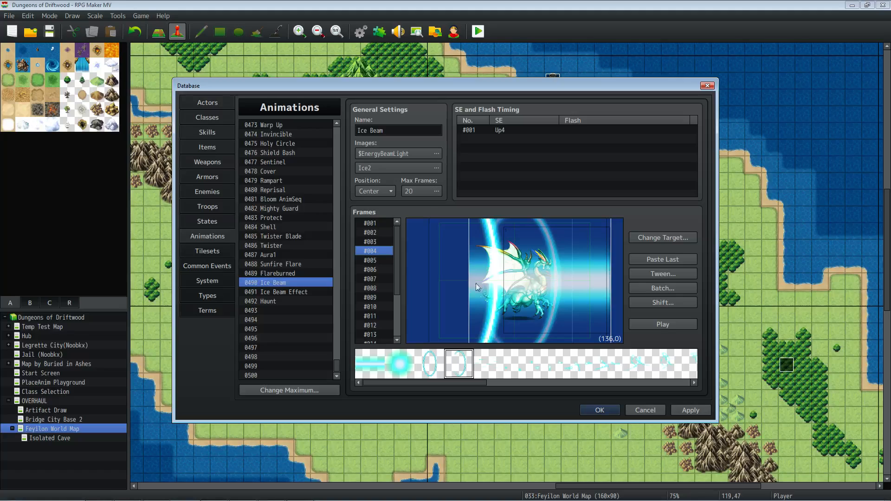
pyautogui.click(376, 260)
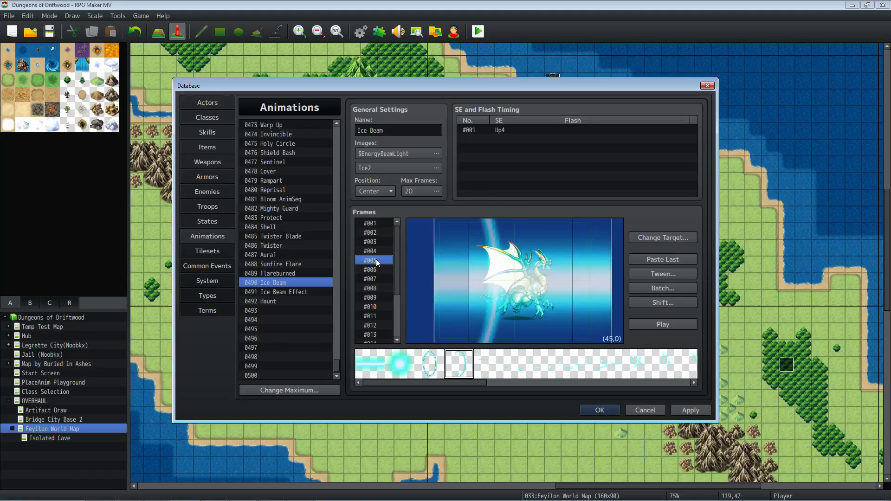
pyautogui.click(377, 270)
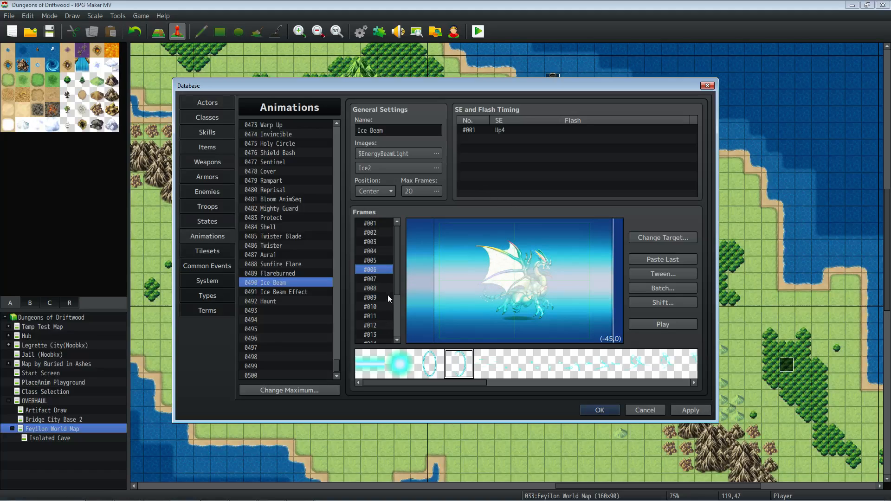
pyautogui.click(648, 325)
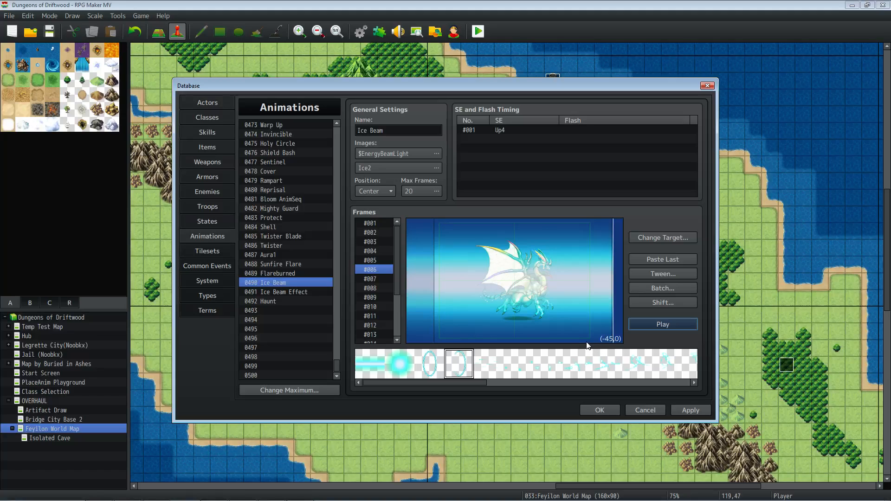
# - Review the first PlaceAnim 490 commands and the wait between them in the Beam common event
pyautogui.click(216, 263)
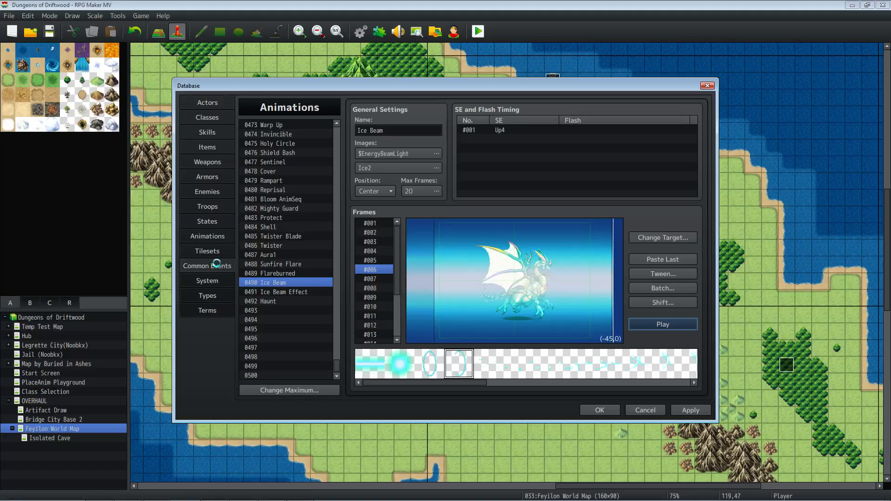
pyautogui.click(437, 163)
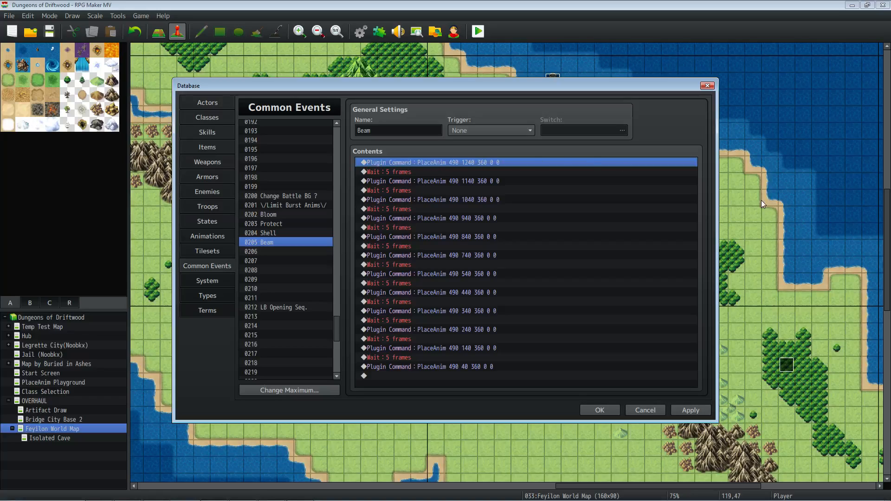
pyautogui.click(412, 172)
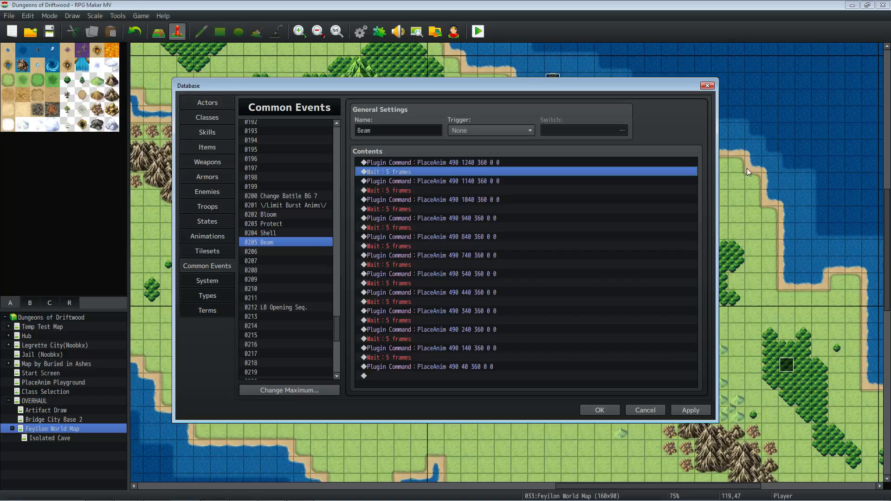
pyautogui.click(428, 182)
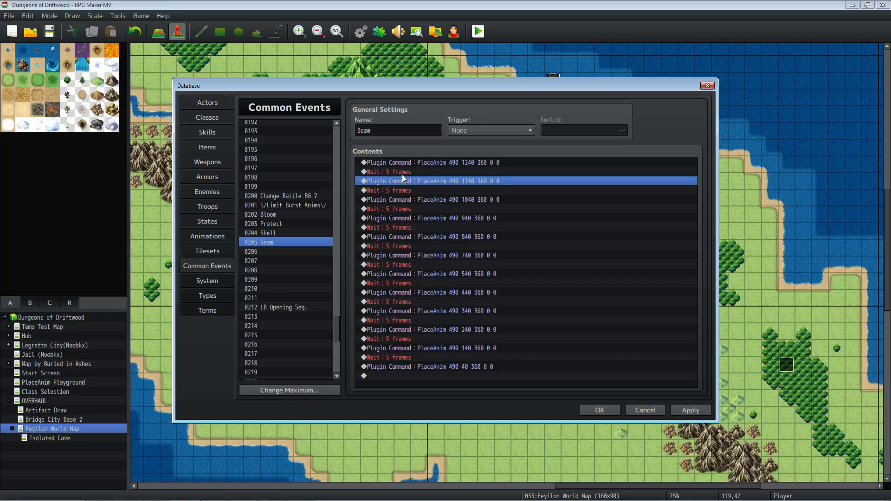
# - Visit the Skills data and return to frame #001 of the Ice Beam animation
pyautogui.click(215, 130)
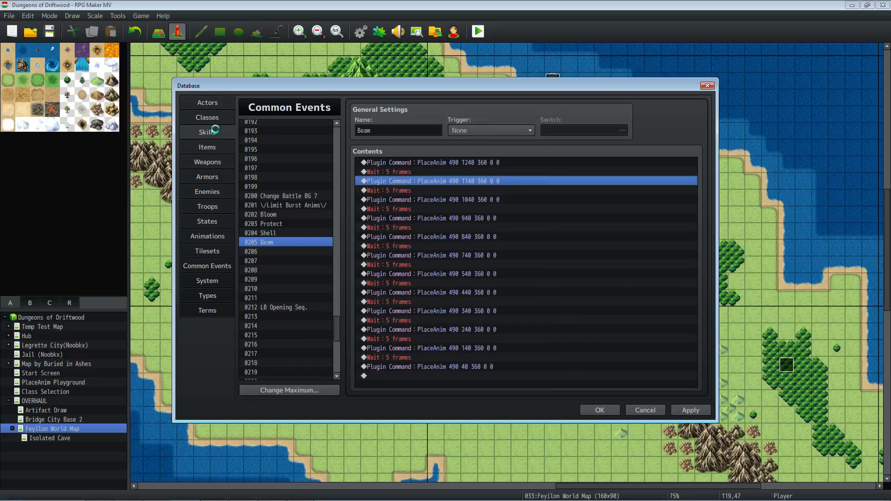
pyautogui.click(208, 236)
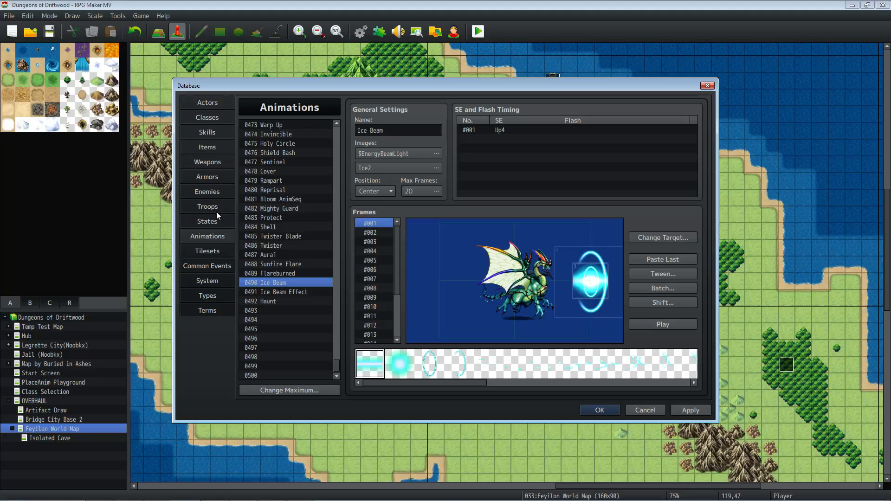
# - Review the Ice Beam skill's effects and read its note from the setup action to the whole action section
pyautogui.click(205, 132)
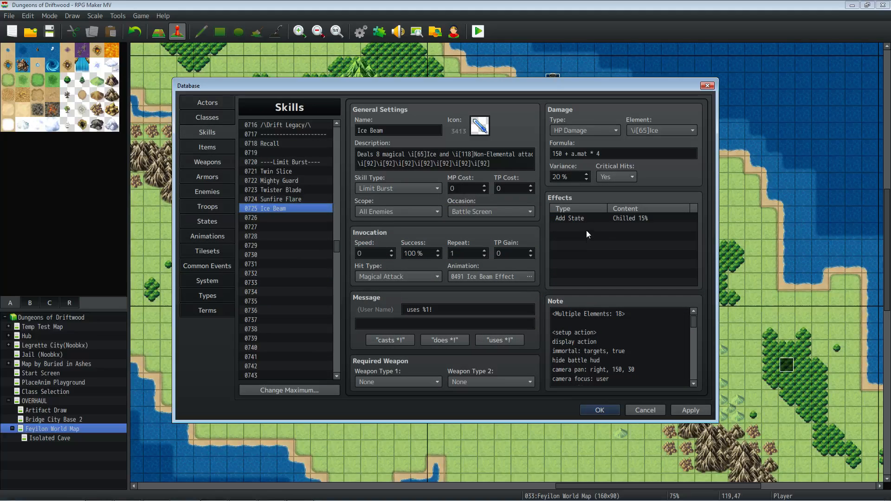
pyautogui.click(576, 227)
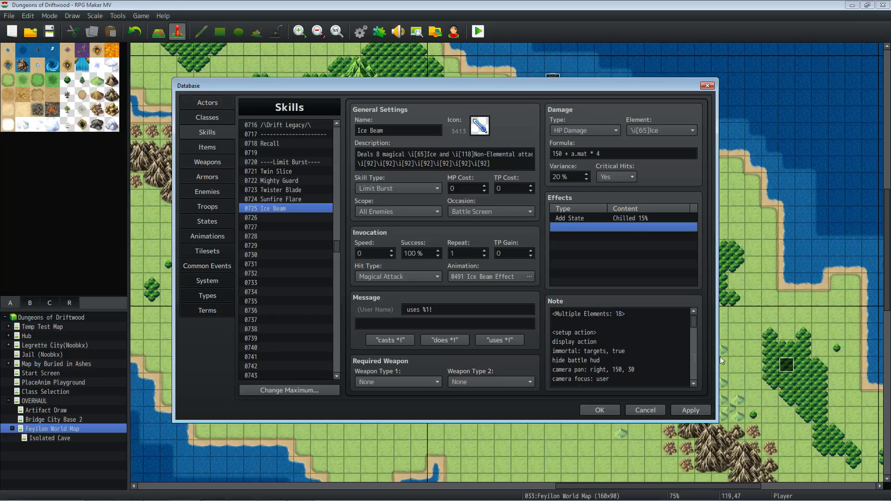
pyautogui.click(658, 358)
pyautogui.hotkey('ctrl', 'a')
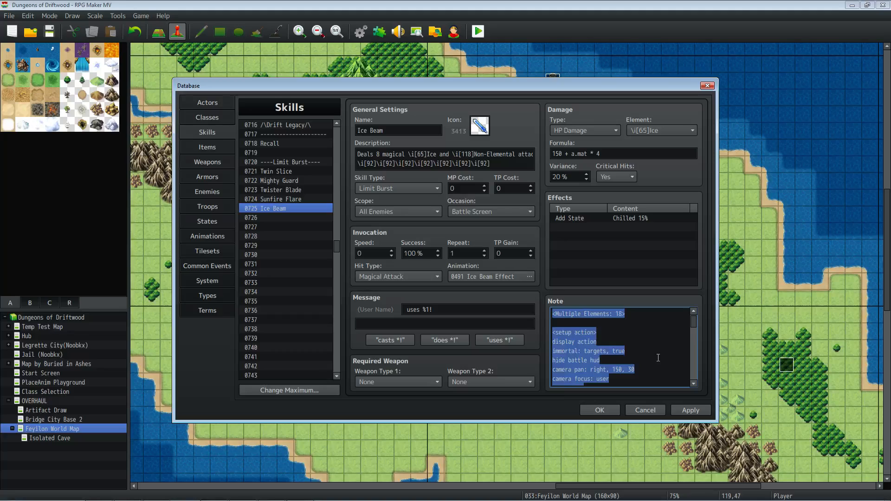
pyautogui.click(658, 358)
pyautogui.scroll(-7, 655, 356)
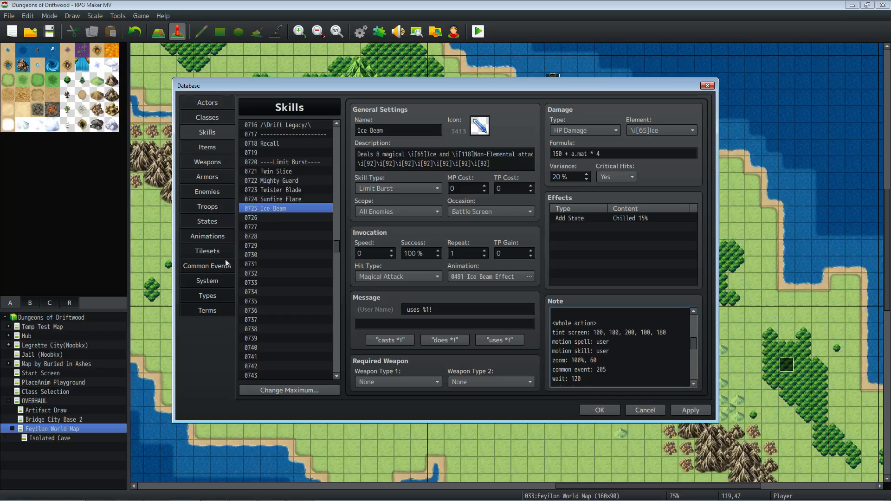
# - Preview the Ice Beam Effect animation, examining its frames from #002 through #010 between playbacks
pyautogui.click(216, 241)
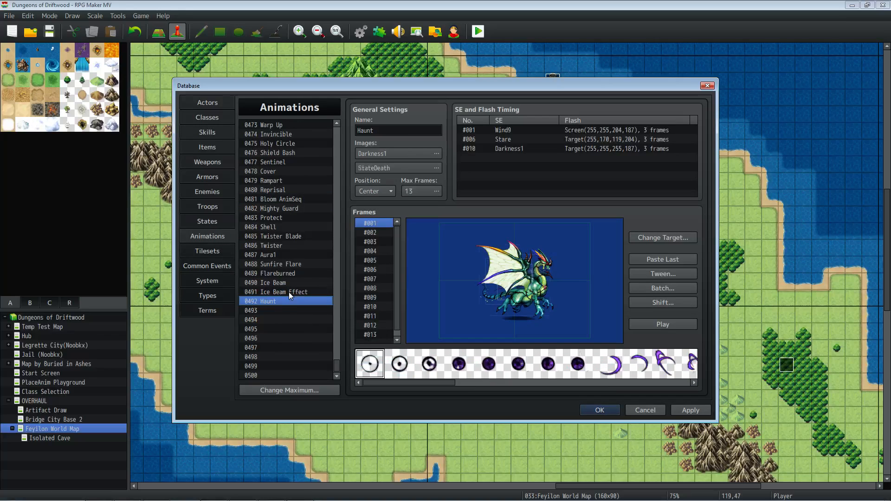
pyautogui.click(657, 325)
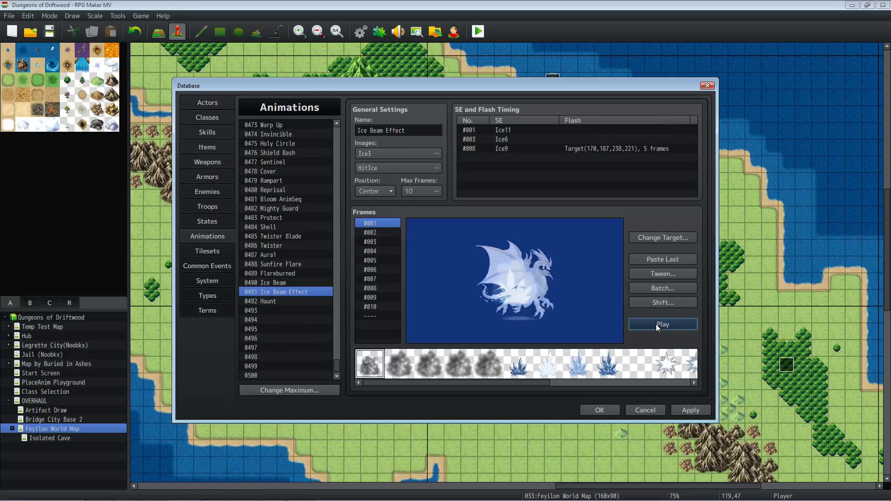
pyautogui.click(377, 232)
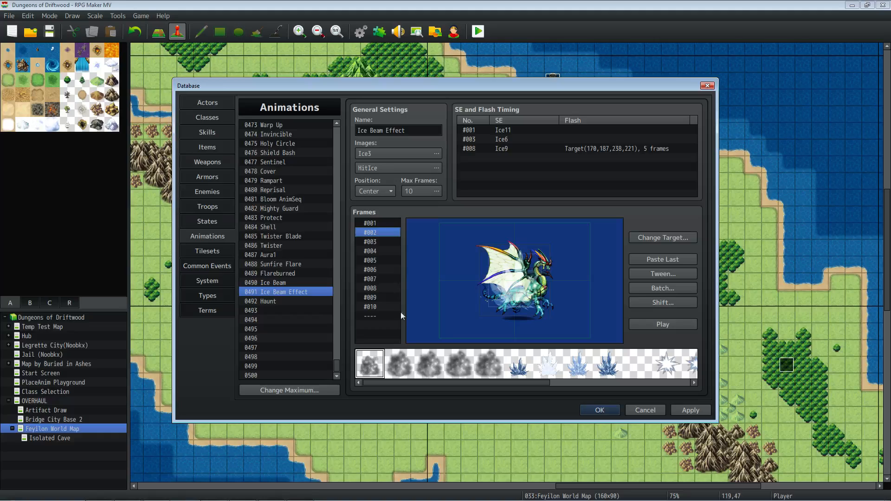
pyautogui.click(381, 241)
pyautogui.click(380, 251)
pyautogui.click(380, 260)
pyautogui.click(382, 270)
pyautogui.click(383, 279)
pyautogui.click(384, 287)
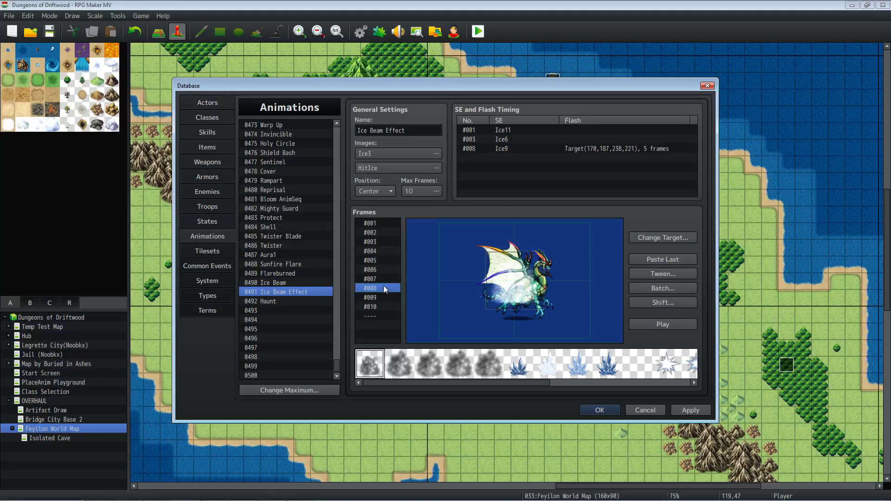
pyautogui.click(384, 304)
pyautogui.click(658, 326)
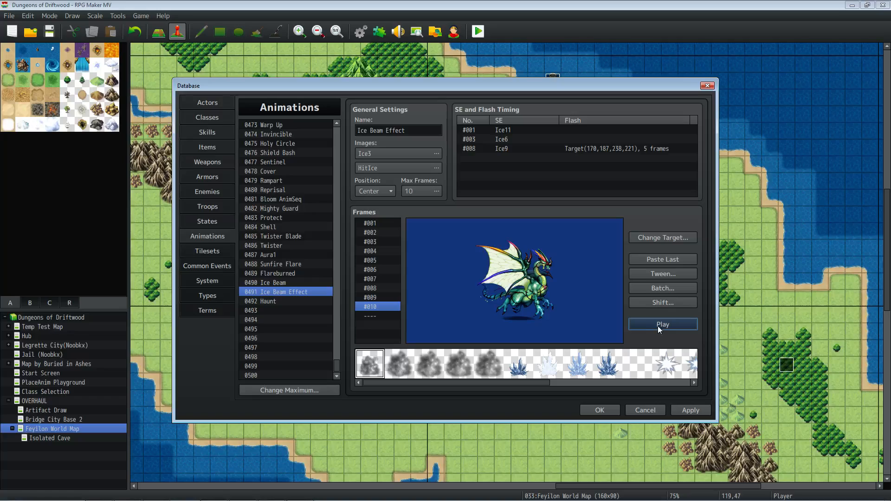